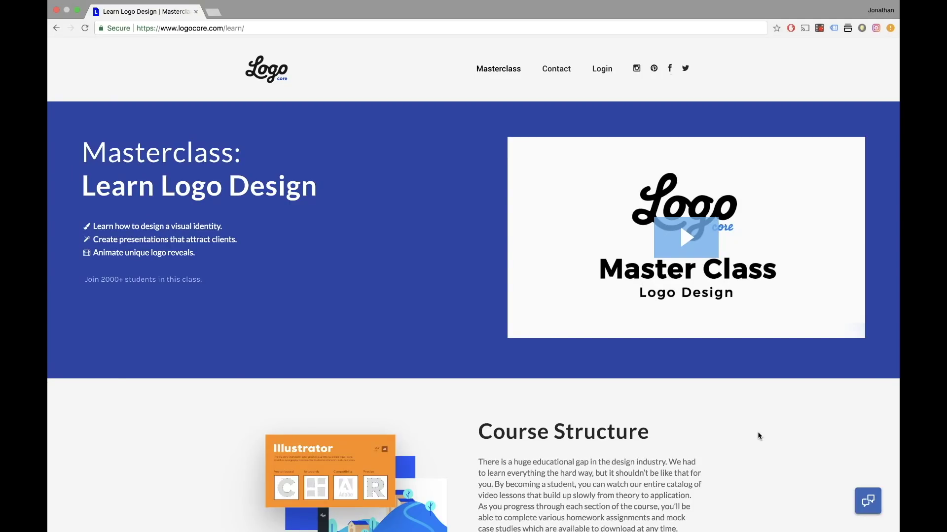
- Scroll the canvas up and down to look over the artboard
scroll(758, 436, "down", 2)
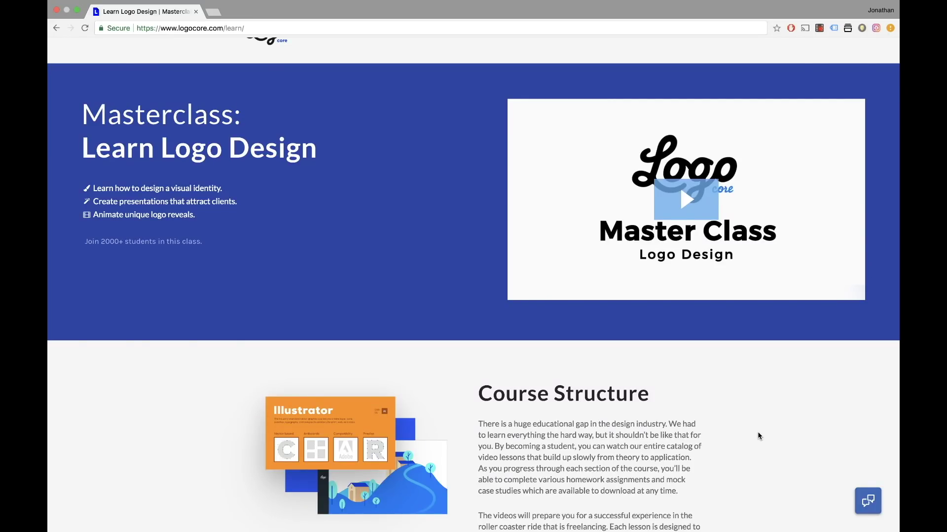
scroll(758, 437, "up", 1)
scroll(759, 437, "up", 1)
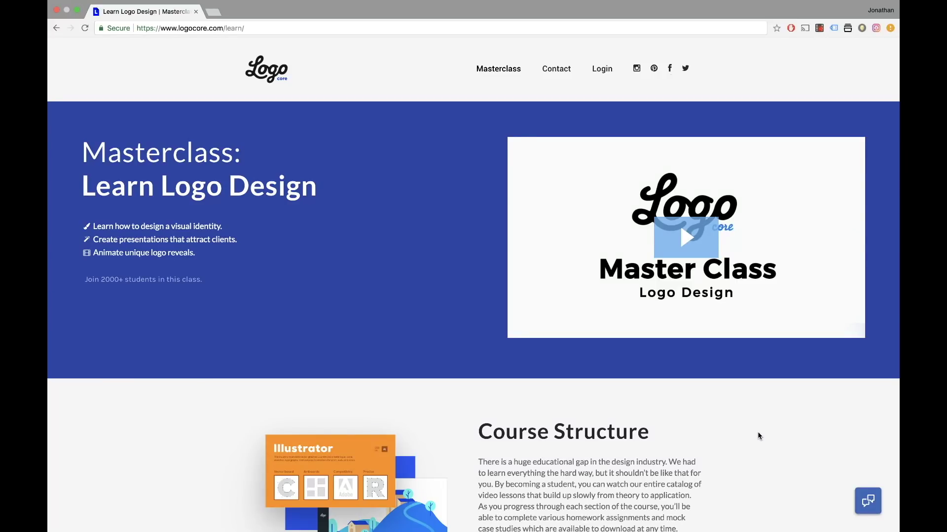
scroll(758, 435, "down", 3)
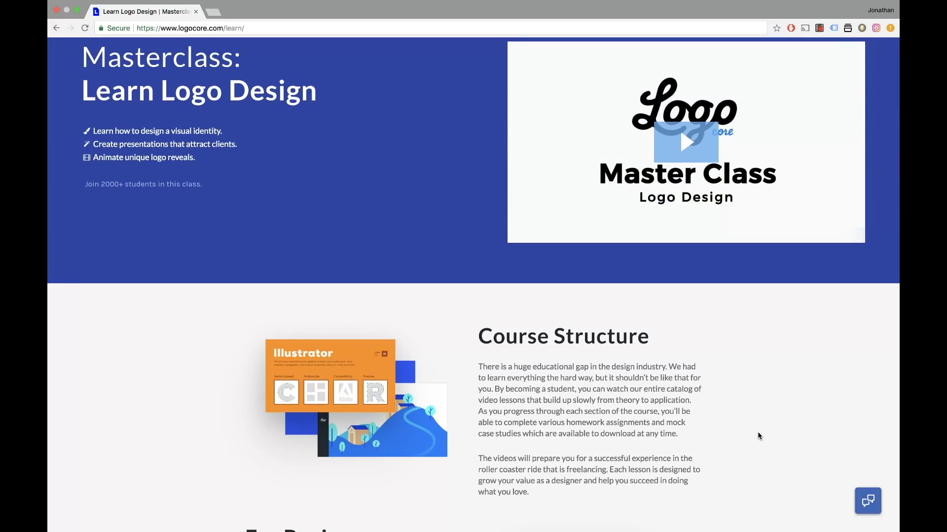
scroll(759, 436, "up", 2)
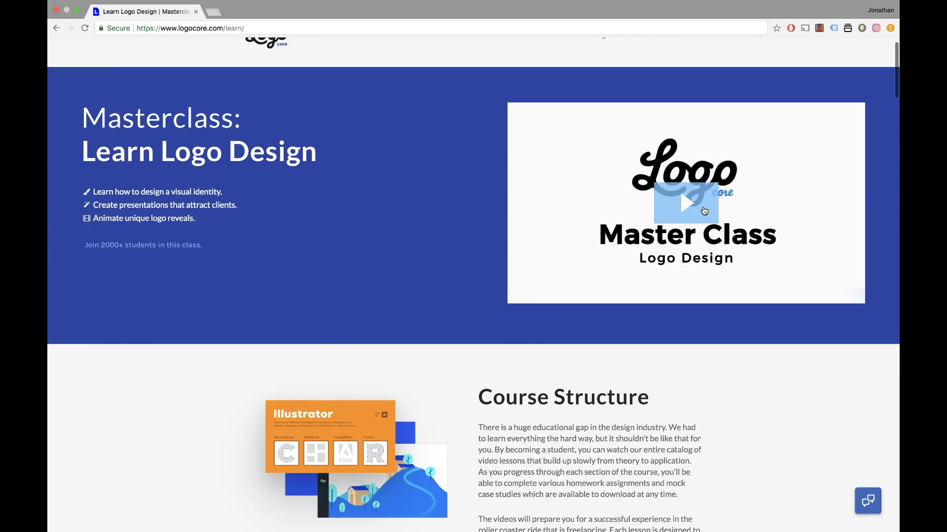
scroll(704, 211, "up", 1)
scroll(698, 315, "down", 4)
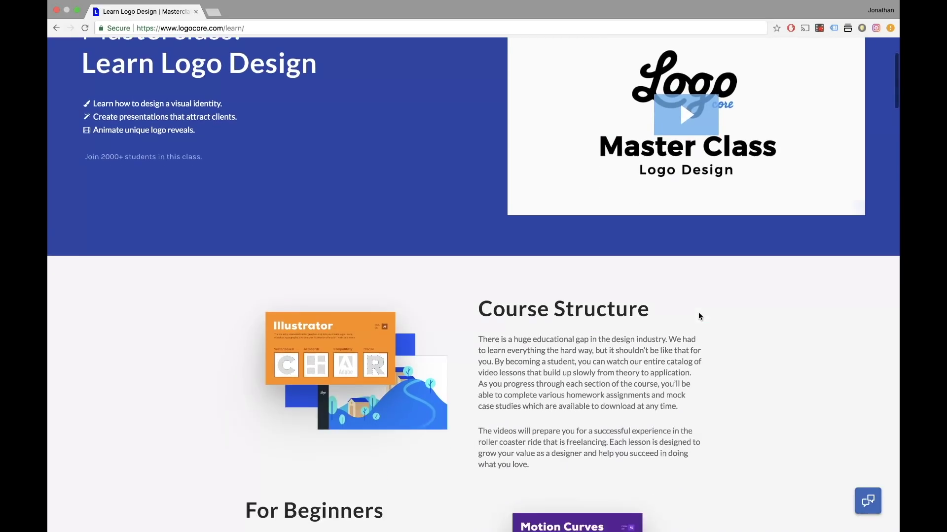
scroll(698, 316, "down", 15)
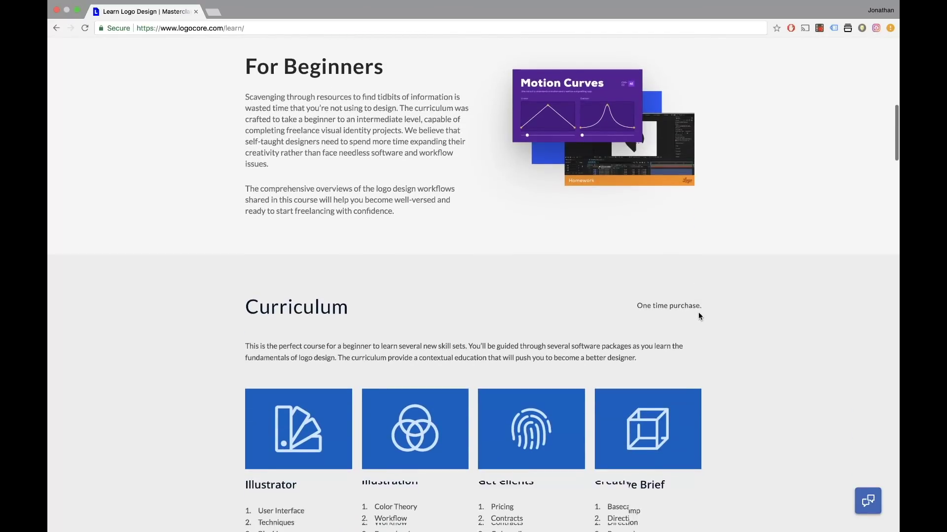
scroll(698, 316, "down", 3)
scroll(743, 401, "down", 1)
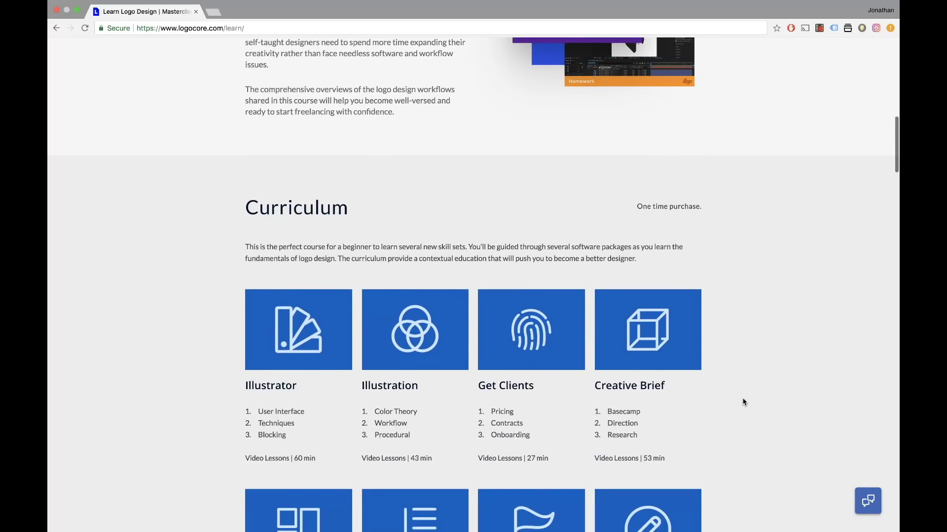
scroll(743, 402, "down", 2)
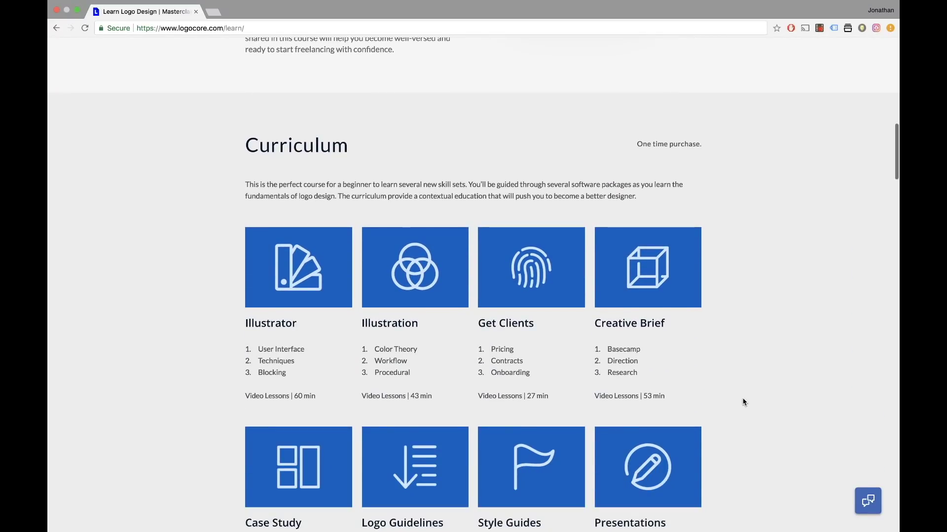
scroll(741, 399, "down", 1)
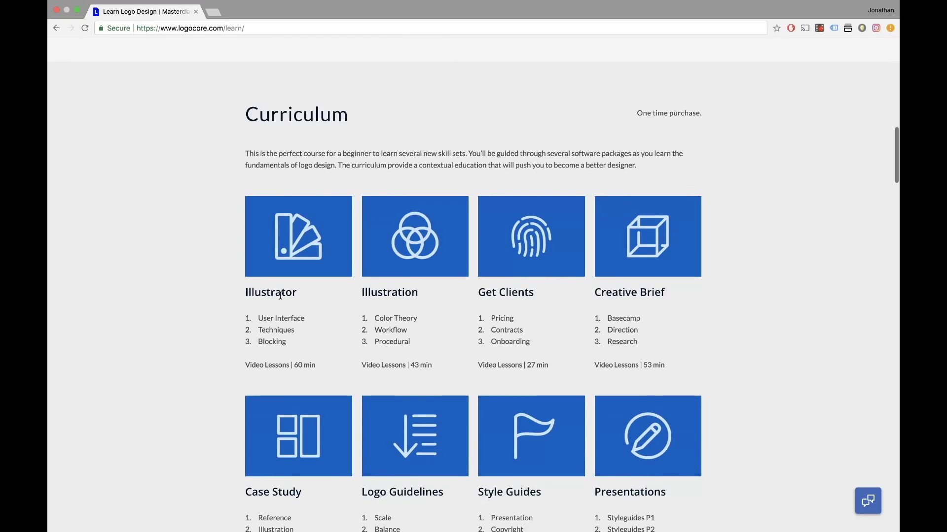
scroll(355, 355, "down", 1)
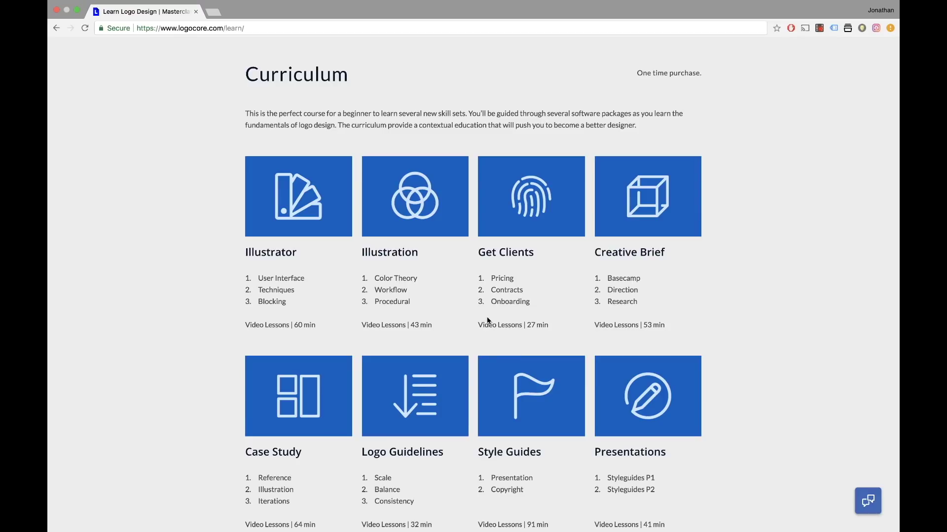
scroll(487, 321, "down", 3)
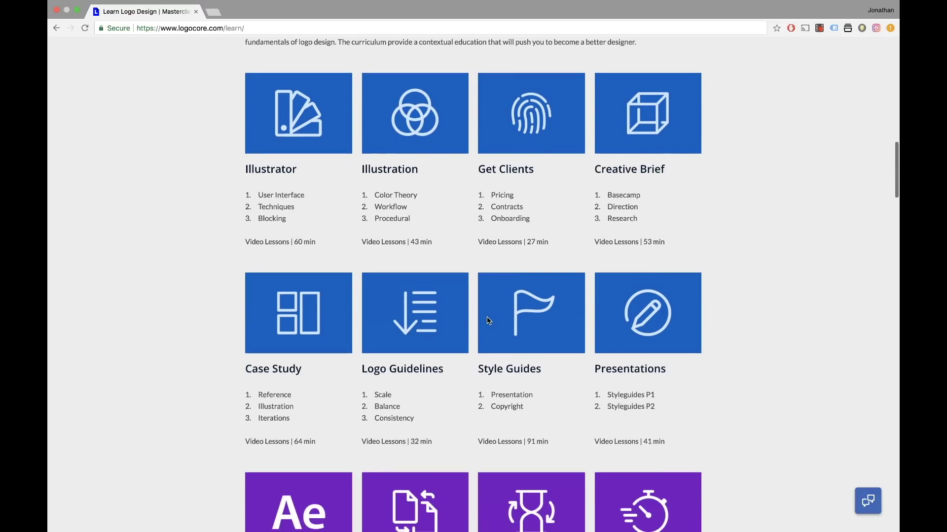
scroll(487, 319, "down", 1)
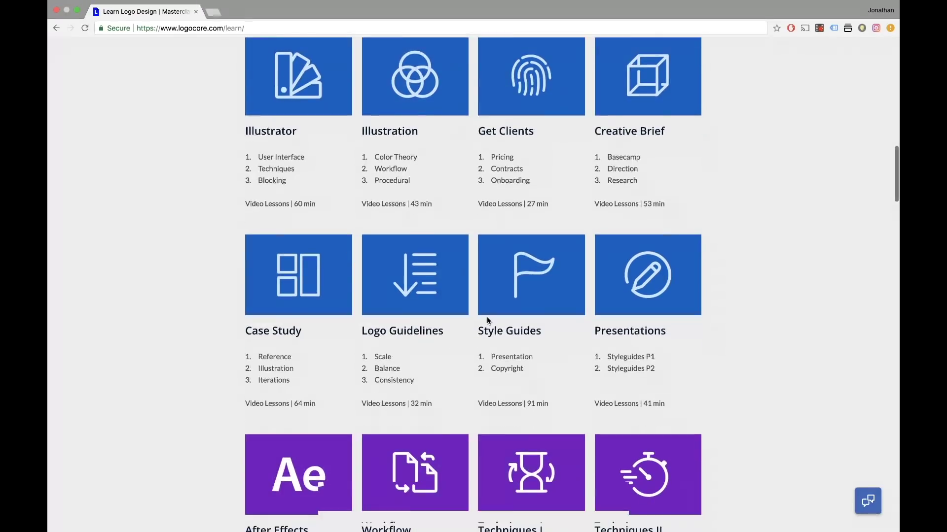
scroll(579, 348, "down", 2)
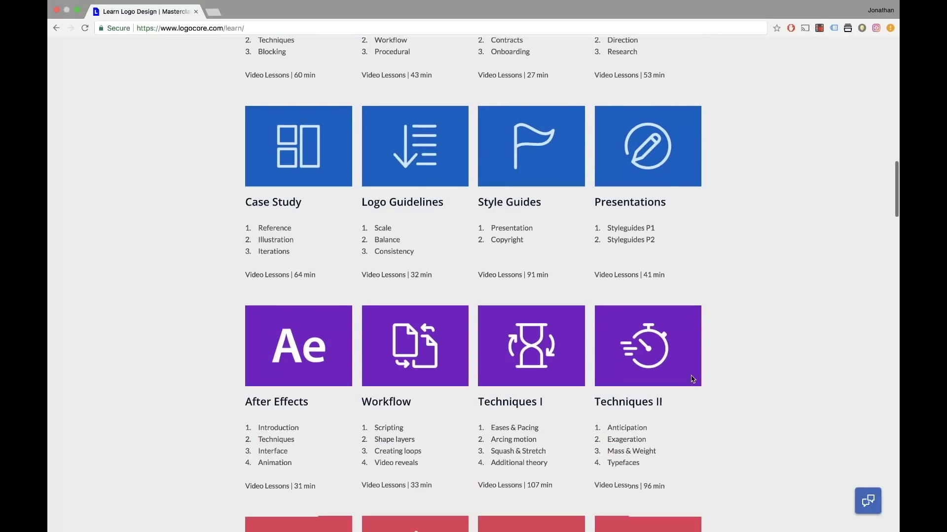
scroll(692, 379, "down", 2)
scroll(691, 378, "down", 1)
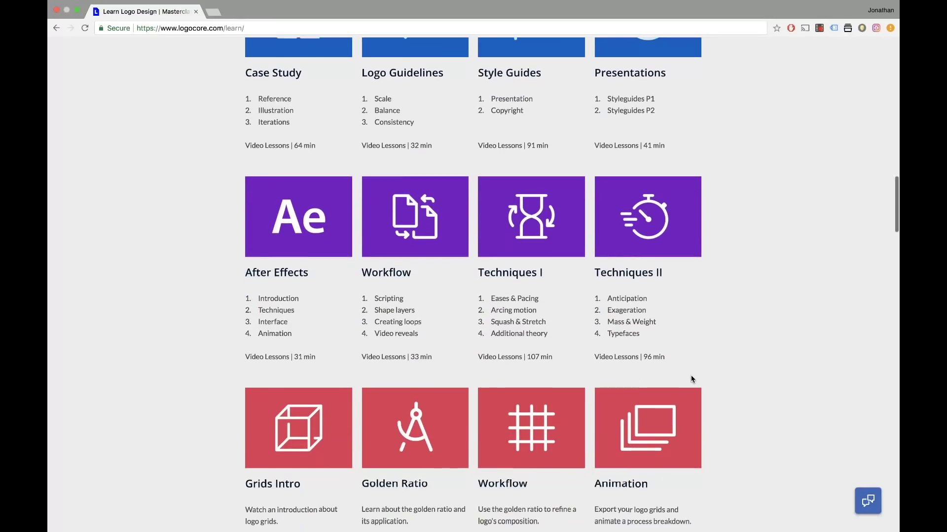
scroll(691, 379, "down", 2)
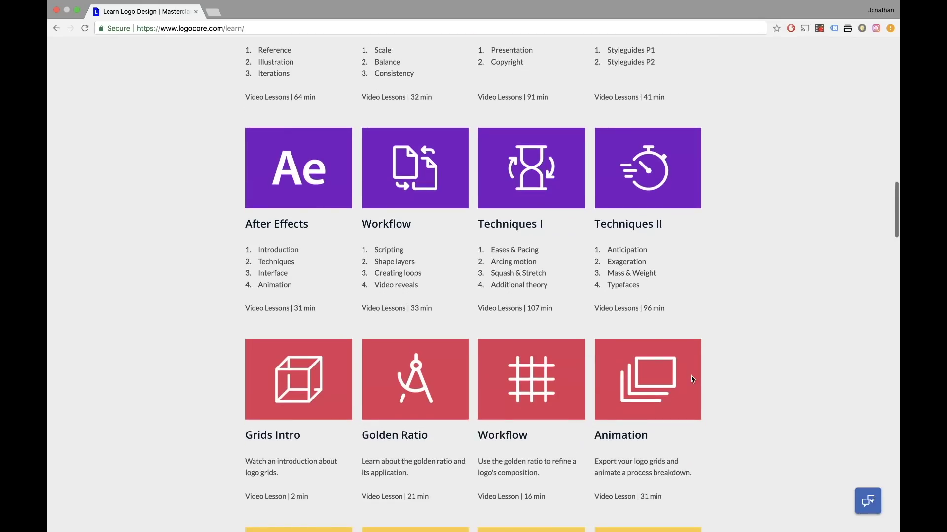
scroll(691, 379, "down", 3)
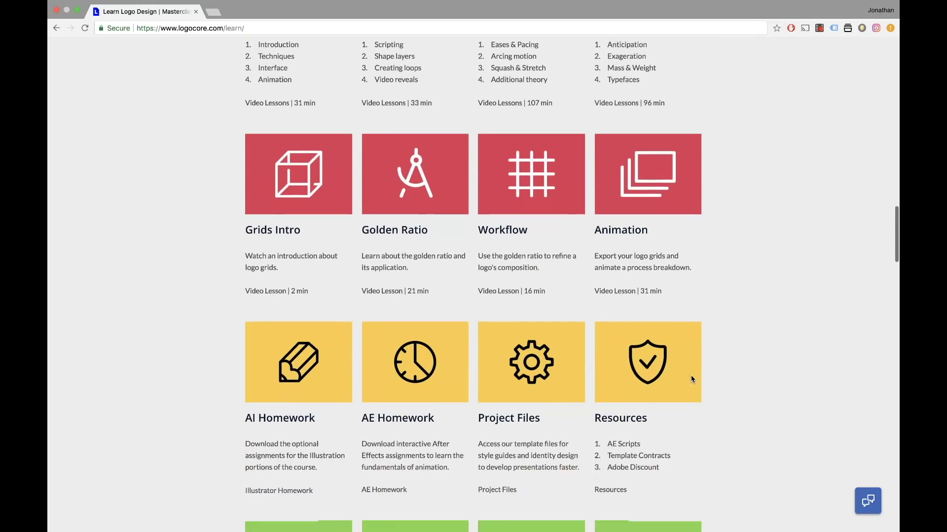
scroll(690, 379, "up", 10)
scroll(690, 378, "up", 15)
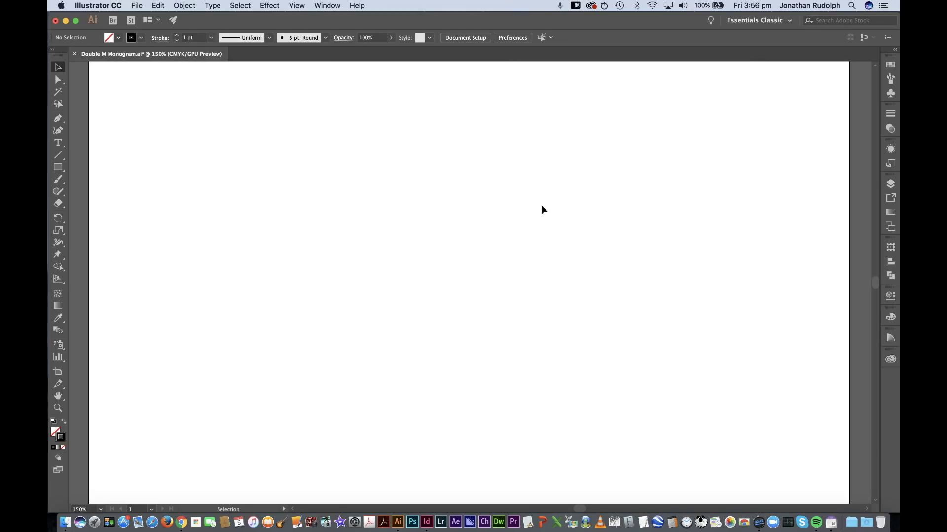
- Check the keystroke-display app's options and nudge the view sideways
left_click(575, 6)
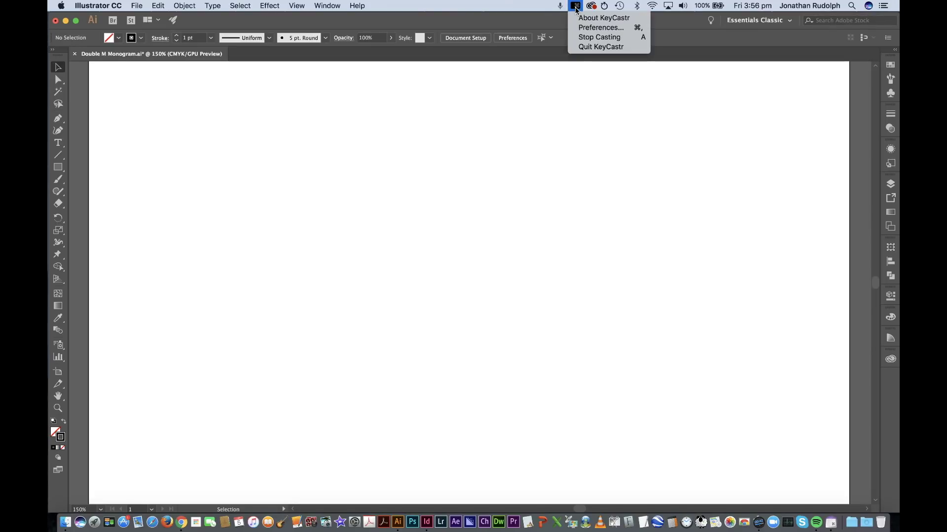
left_click(526, 189)
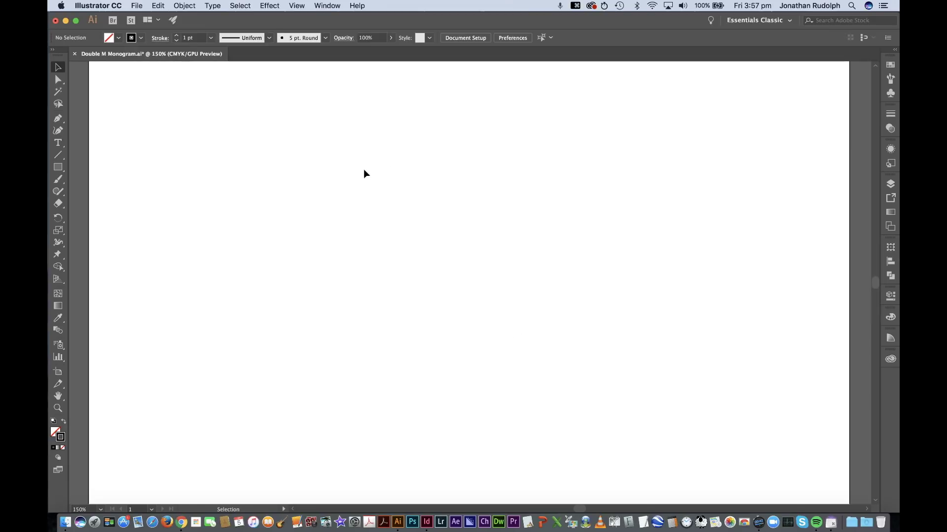
scroll(263, 201, "left", 3)
scroll(263, 204, "right", 3)
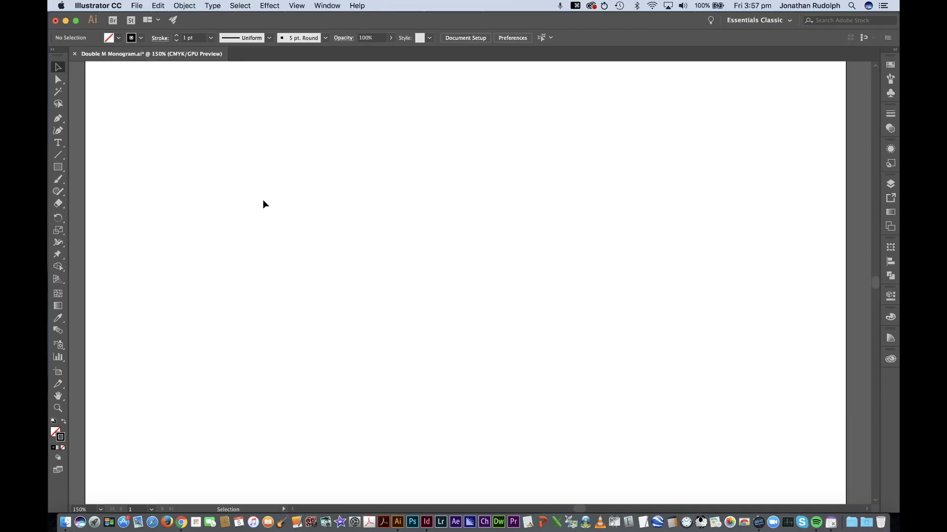
- Show the grid over the artboard and turn on Snap to Grid for drawing
key("a")
key("super+apostrophe")
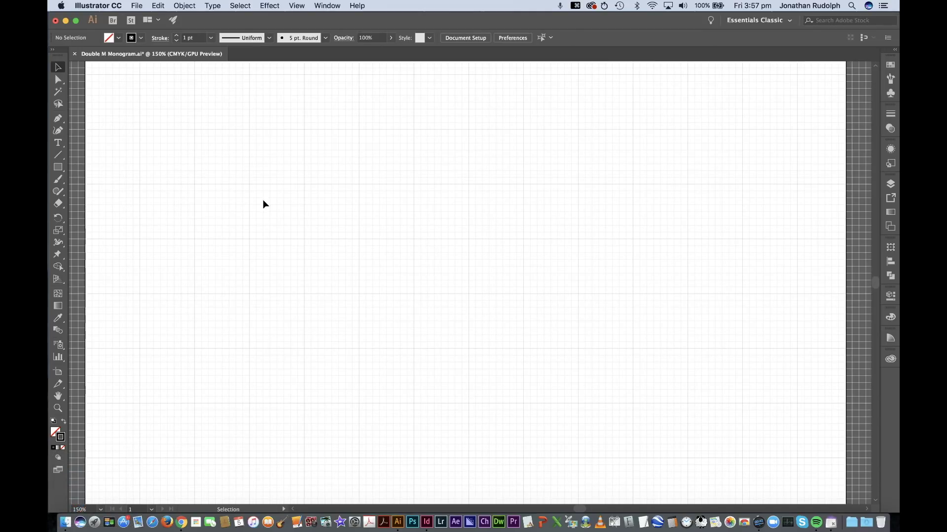
key("super+apostrophe")
key("super+apostrophe")
key("p")
key("super")
key("shift+super+apostrophe")
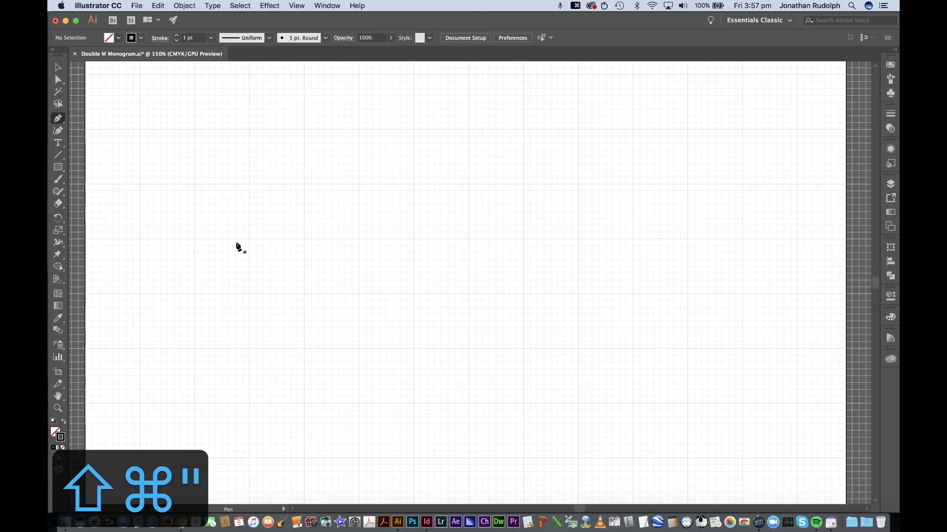
- Draw the outer M: left upright, middle point, top-right corner and right upright
left_click(359, 348)
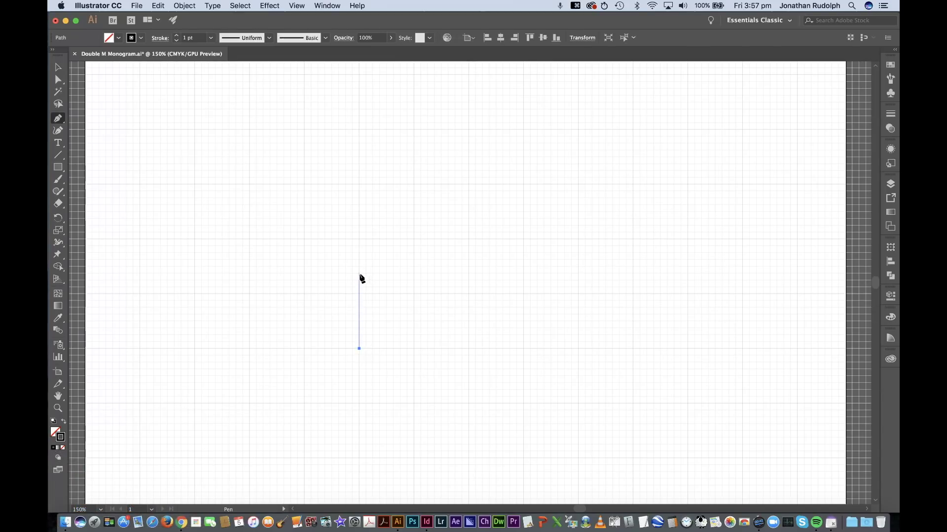
left_click(360, 274)
key("super+z")
key("super+z")
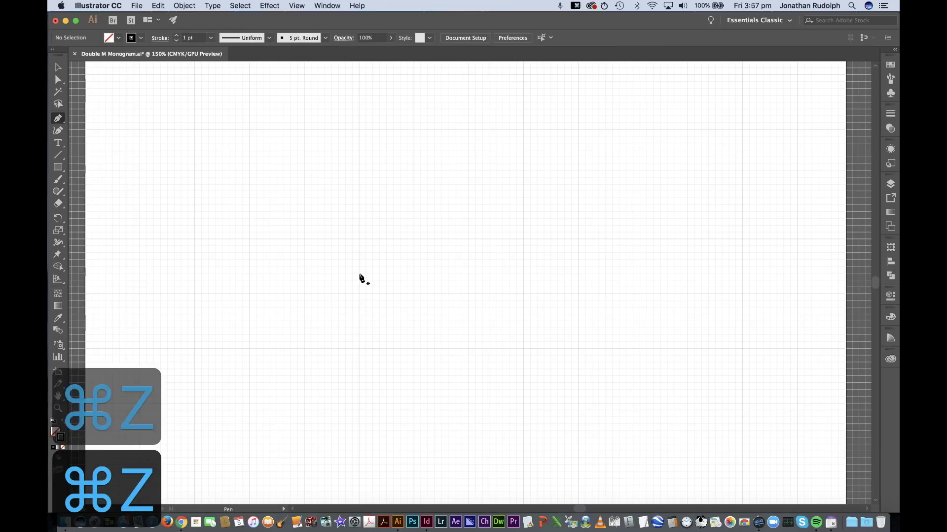
left_click(359, 349)
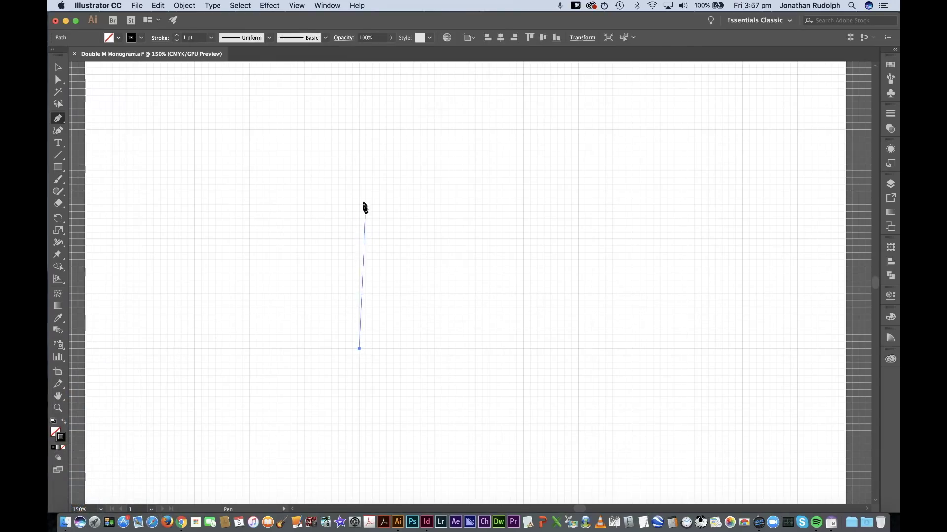
left_click(359, 184)
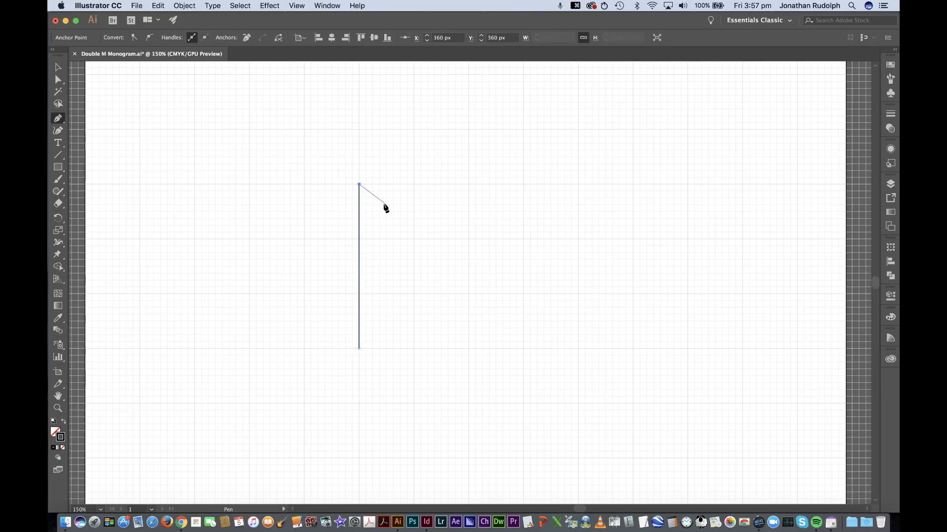
left_click(468, 294)
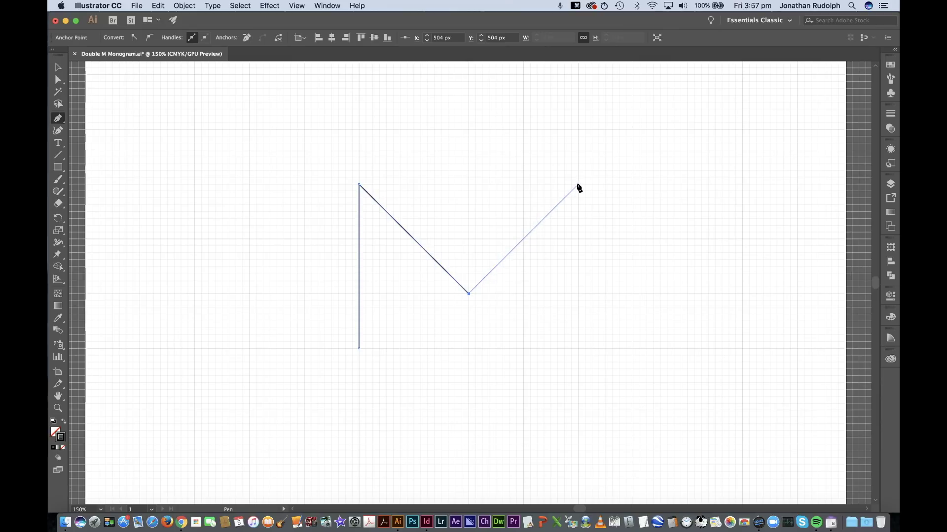
left_click(578, 184)
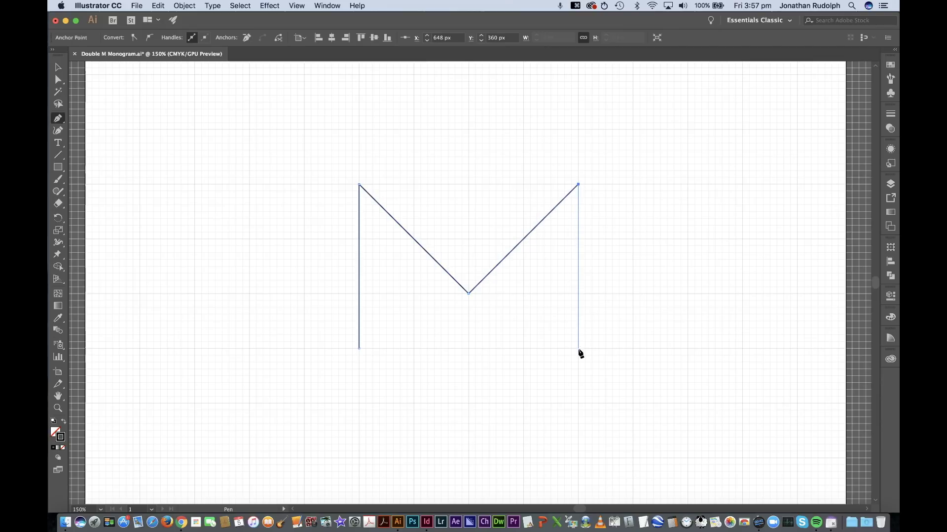
left_click(578, 349)
- Trace the inner M's peaks and V, then close the path at the bottom-left start
left_click(523, 348)
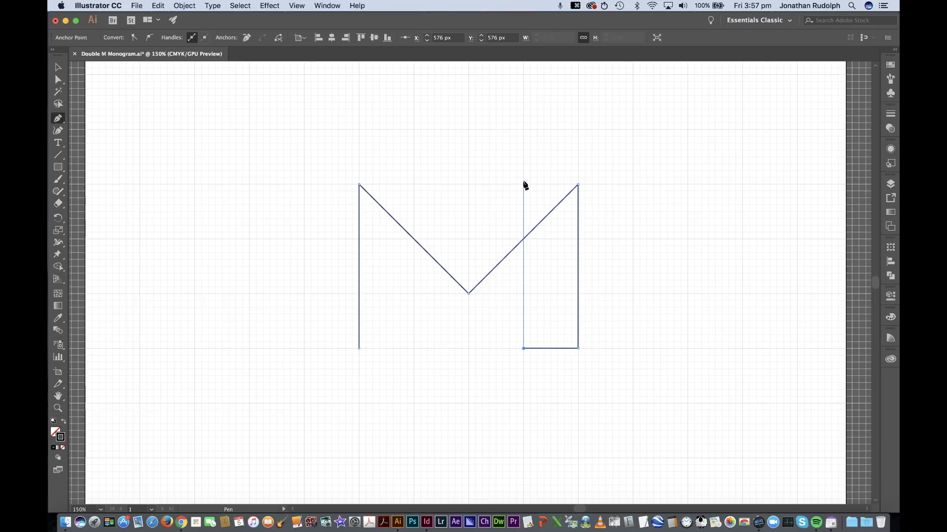
left_click(524, 184)
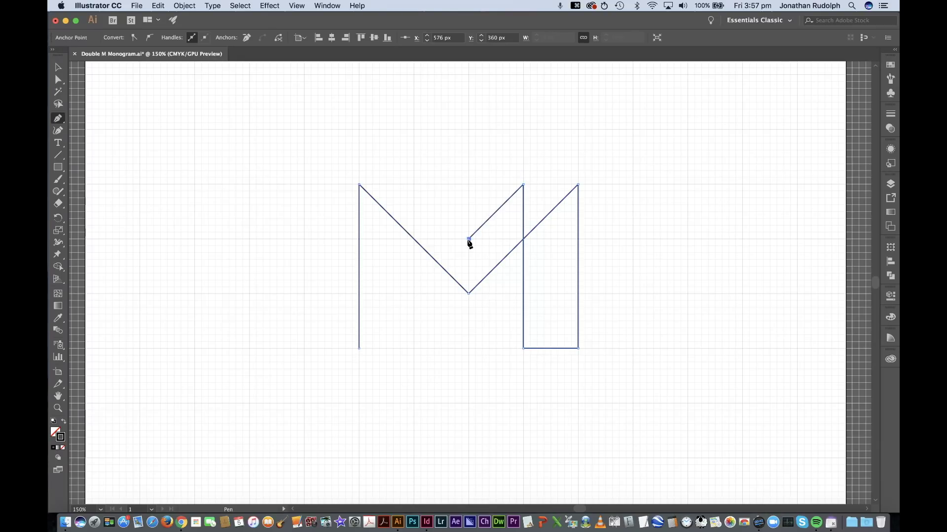
left_click(468, 239)
left_click(414, 184)
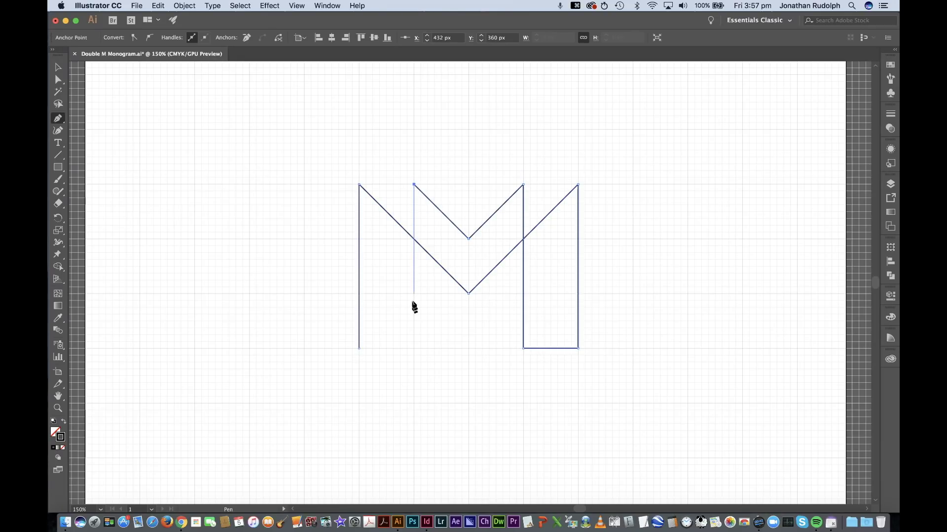
left_click(413, 349)
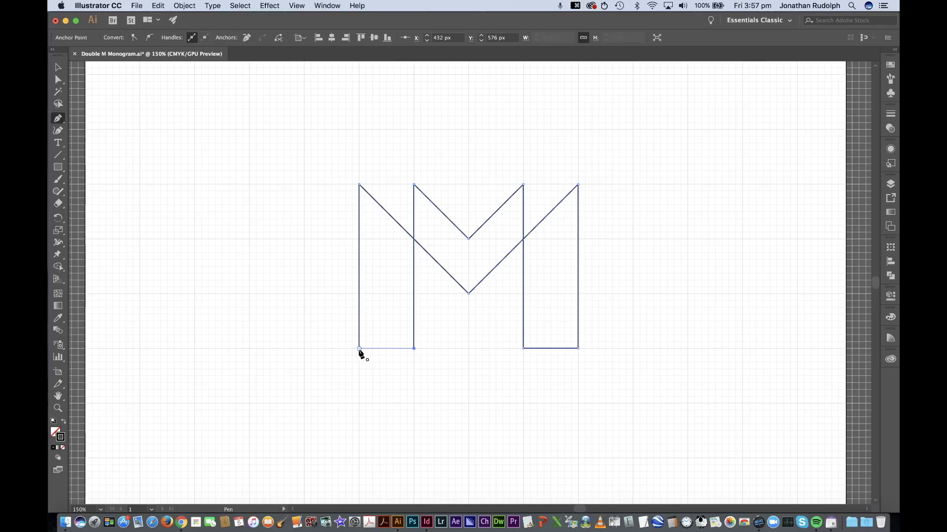
left_click(359, 349)
key("v")
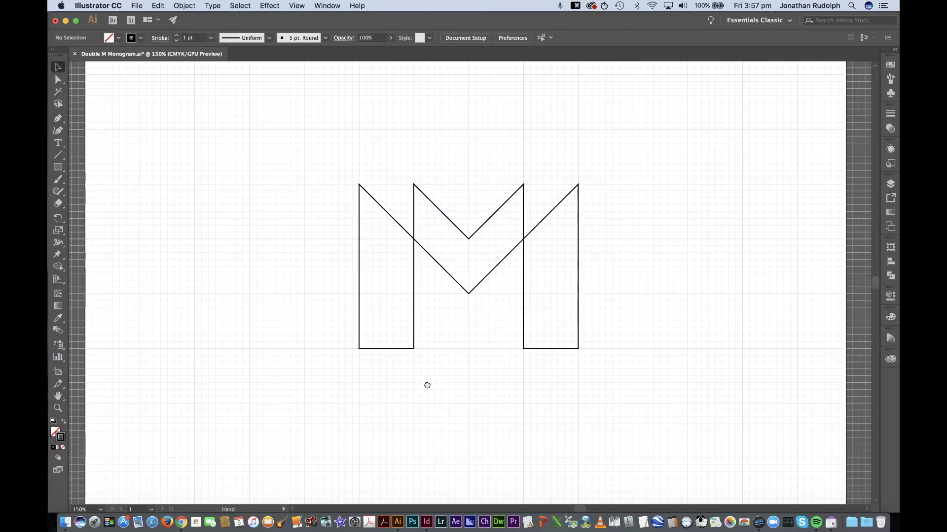
mouse_move(427, 387)
left_mouse_down()
mouse_move(386, 393)
mouse_move(399, 402)
left_mouse_up()
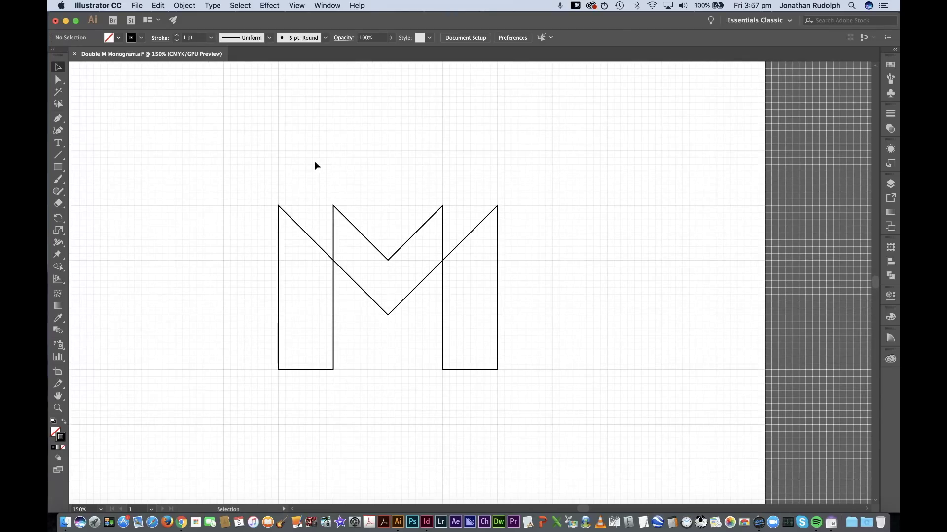
- Select the double-M path and set its stroke weight to 24 pt
left_click_drag(314, 162, 510, 325)
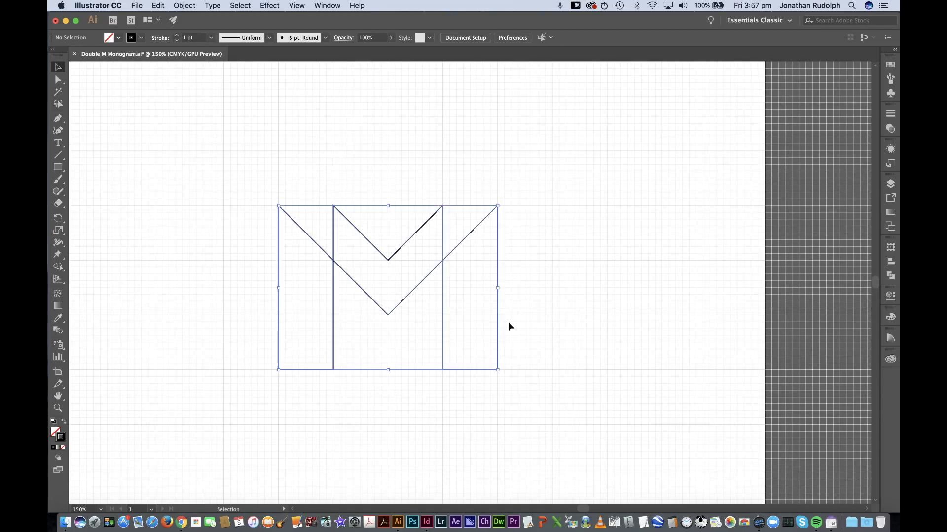
left_click(891, 113)
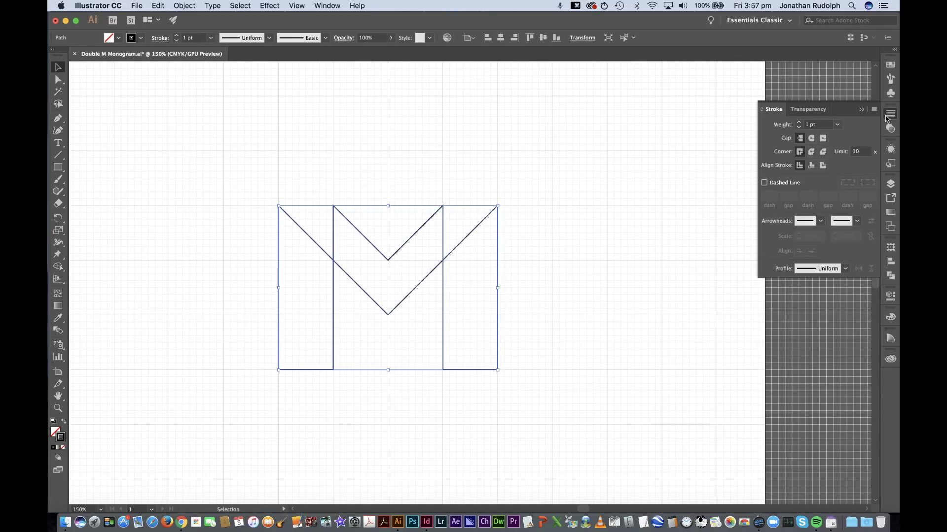
double_click(817, 129)
triple_click(818, 130)
type("2")
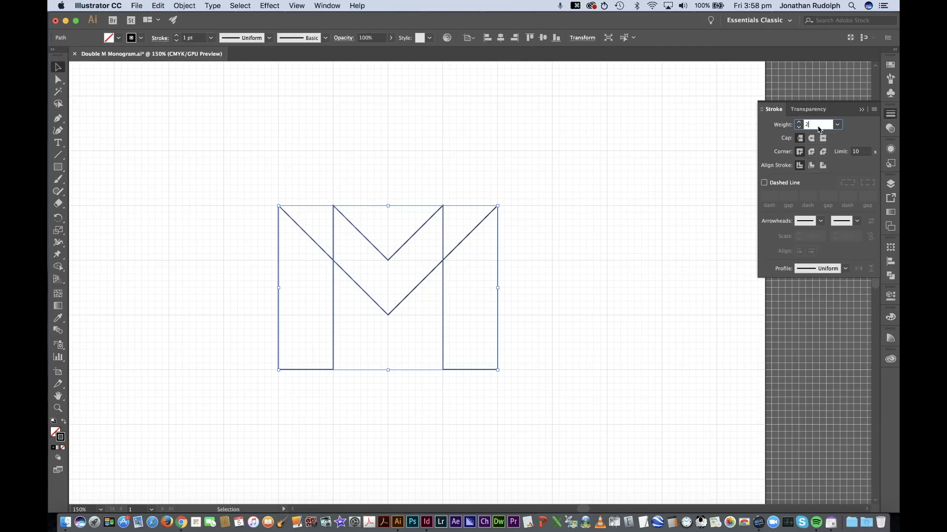
type("4")
key("Return")
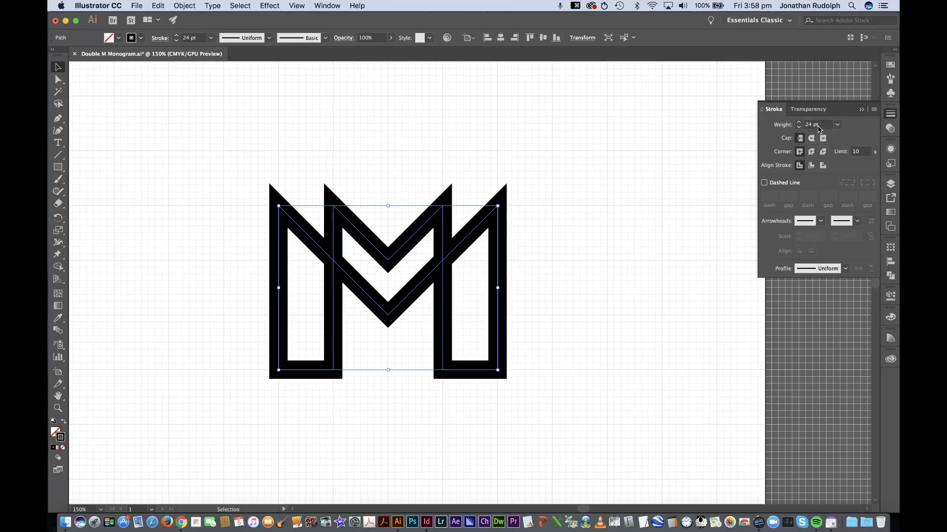
left_click(556, 192)
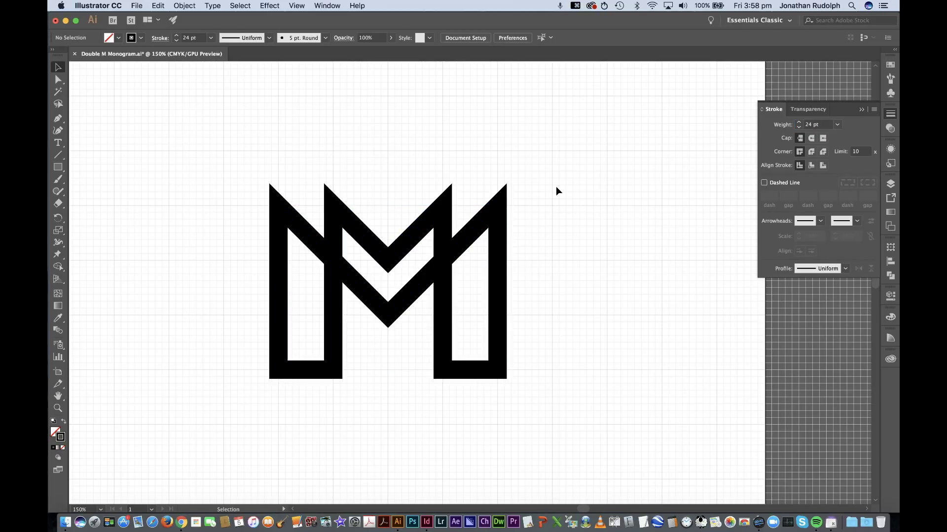
- Shift-nudge the inner M's top-left, middle V and top-right anchors upward, then deselect
key("super+a")
left_click(520, 267)
key("a")
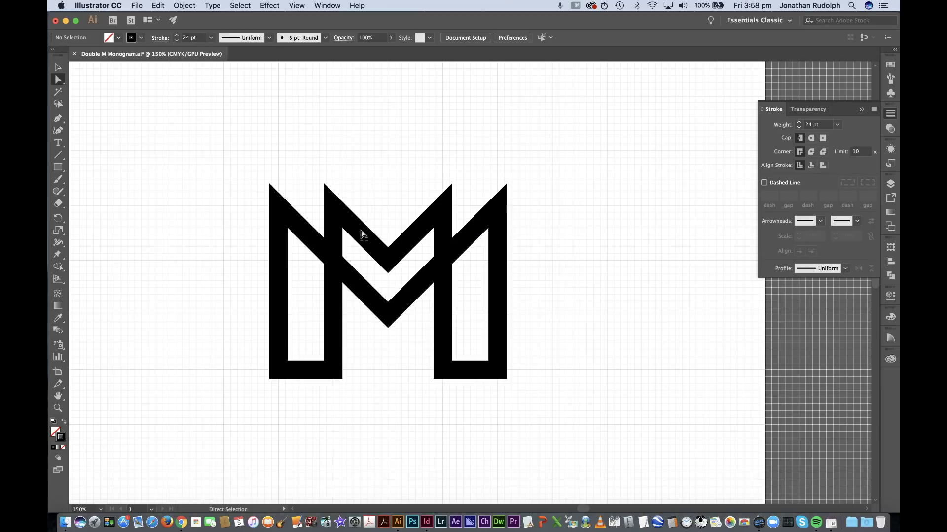
left_click(332, 212)
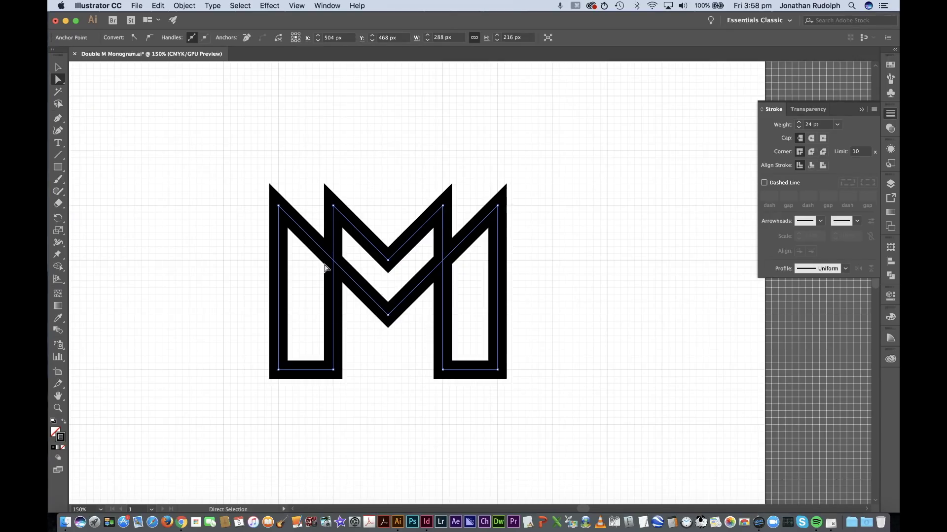
left_click(334, 205)
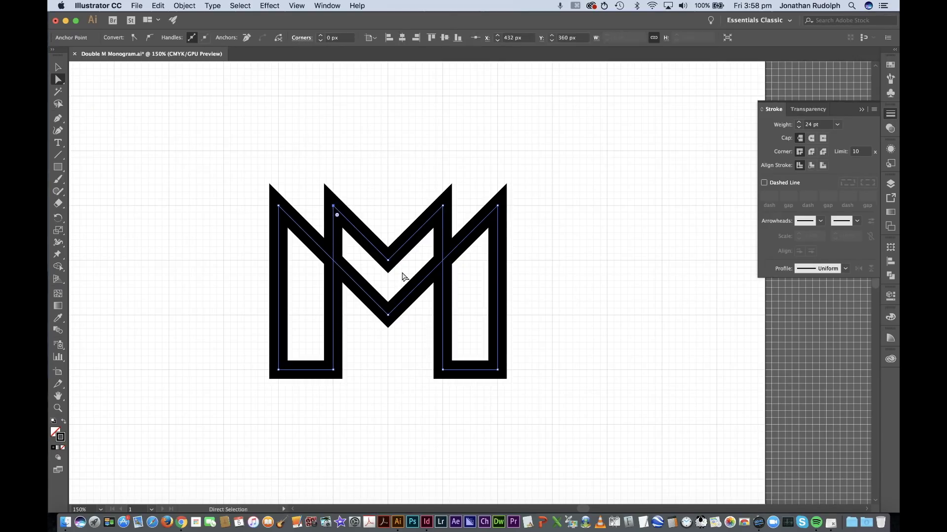
left_click(388, 260, "shift")
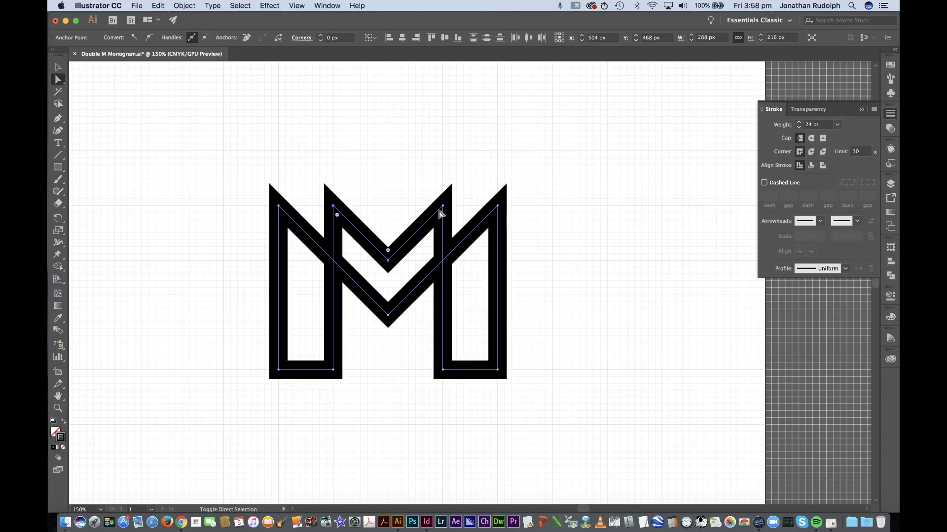
left_click(441, 207, "shift")
key("shift+Up")
key("shift+Up")
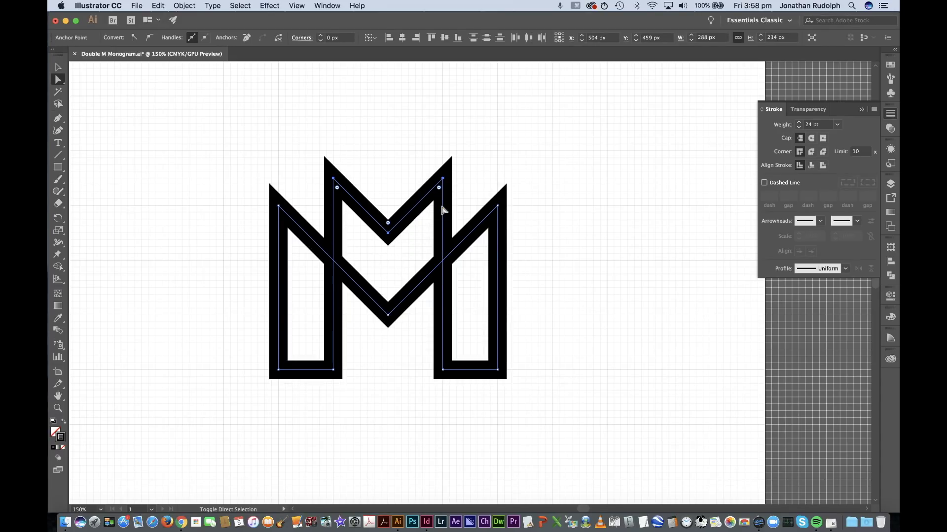
key("v")
left_click(526, 242)
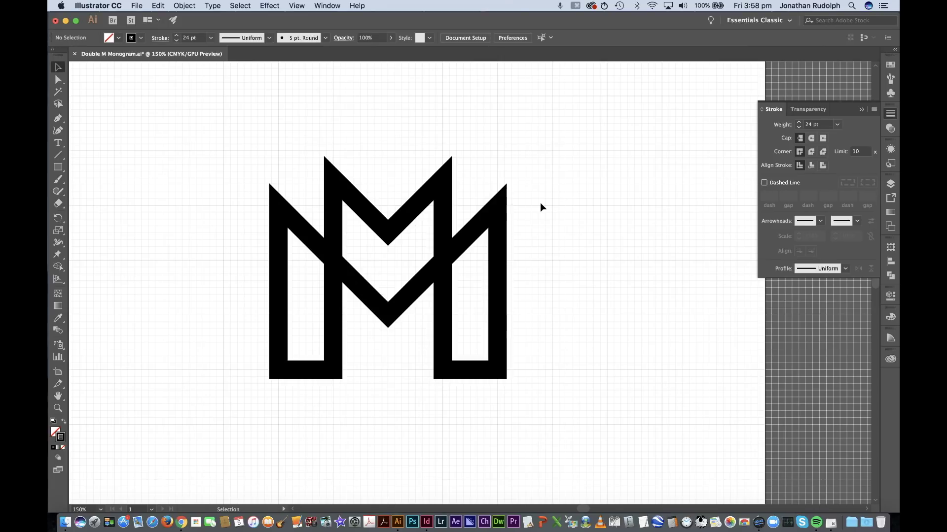
scroll(540, 203, "right", 3)
- Draw a vertical line to the right of the M
key("p")
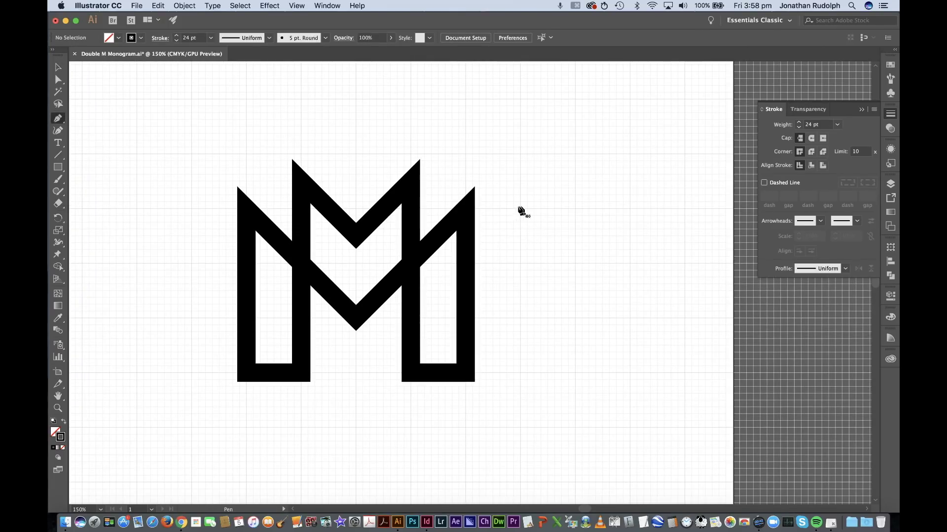
left_click(521, 208)
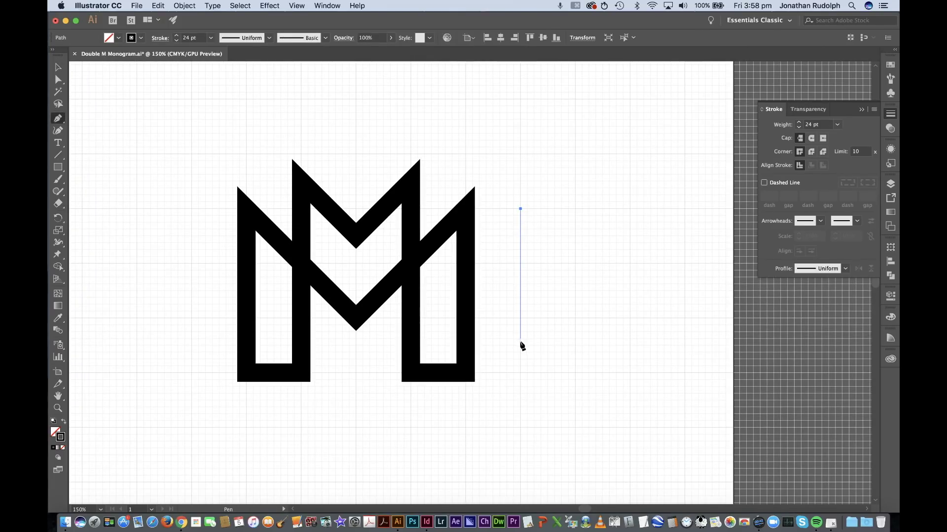
left_click(520, 346)
key("v")
left_click(572, 337)
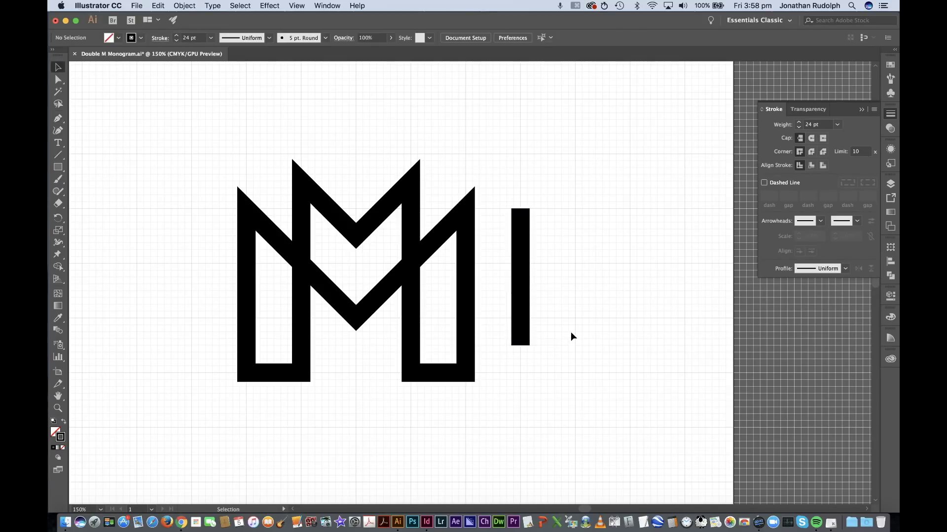
left_click(515, 249)
- Expand all the artwork's strokes into filled shapes with Object > Expand
key("a")
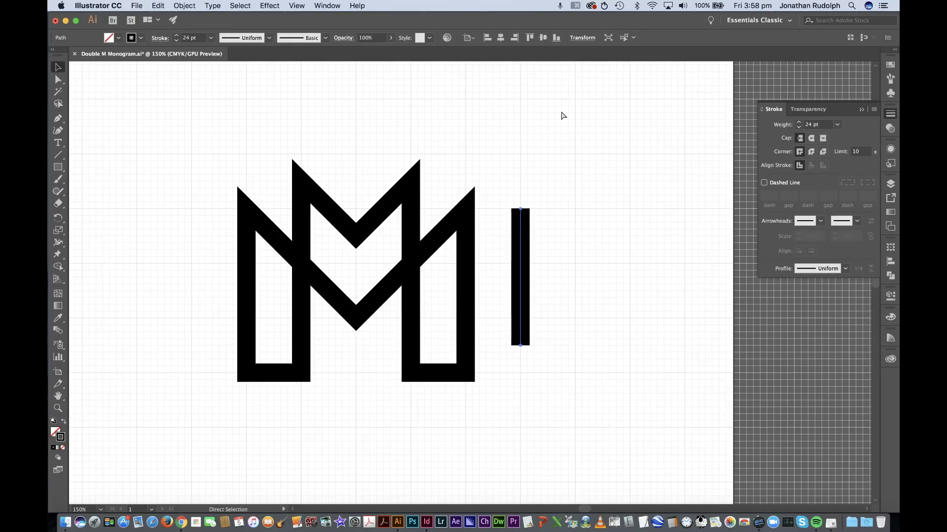
key("v")
key("super+a")
left_click(190, 6)
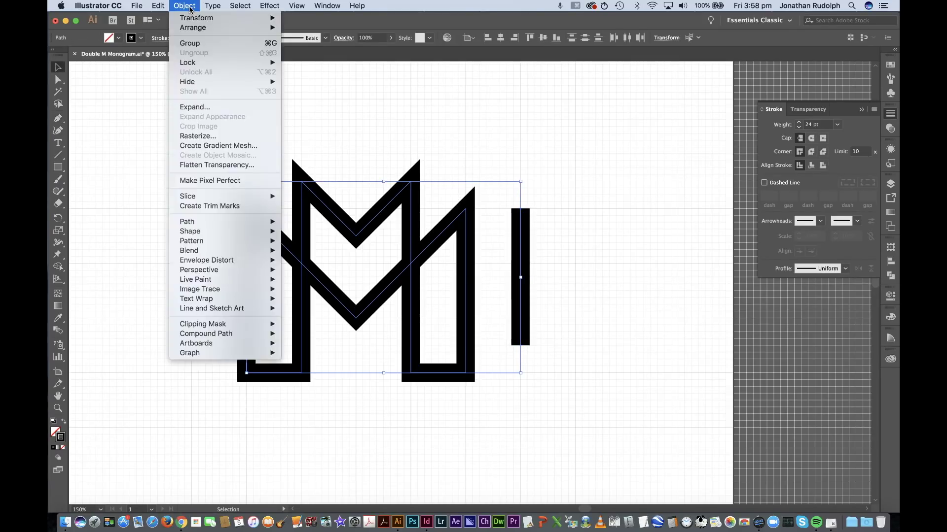
left_click(194, 107)
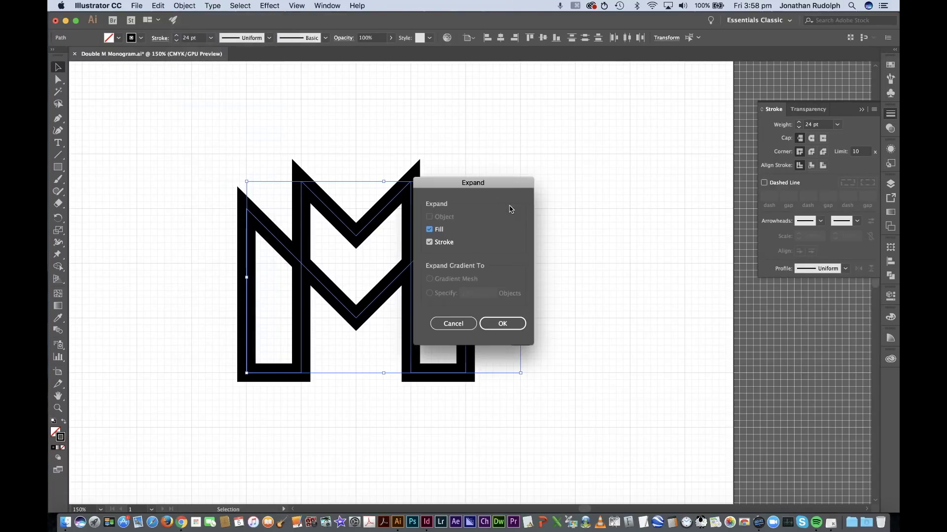
left_click(518, 323)
left_click(581, 311)
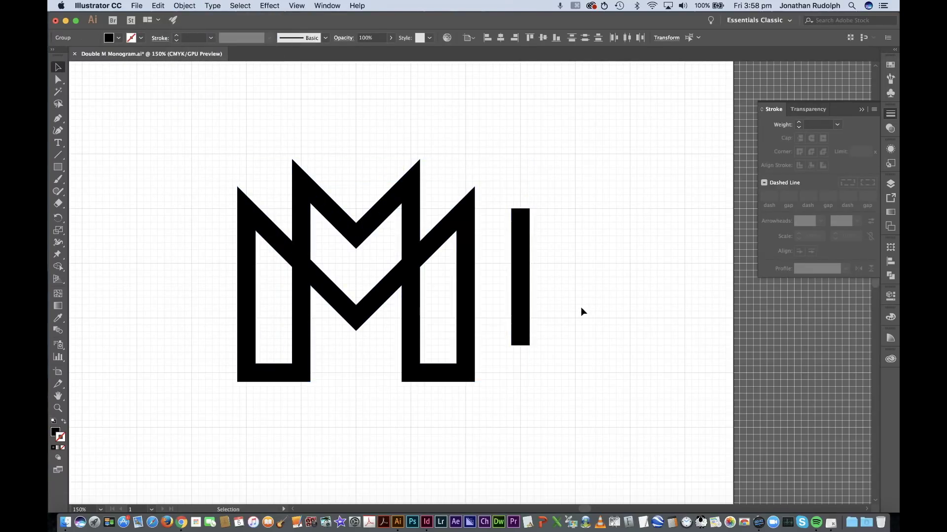
left_click(525, 265)
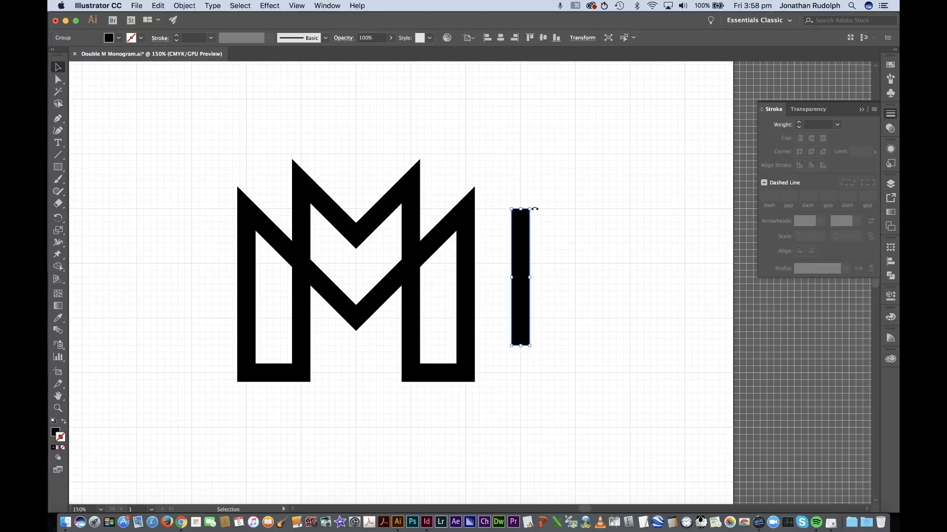
- Rotate the vertical bar 45° and move it across the M's right side
key("shift")
left_click_drag(534, 209, 556, 232)
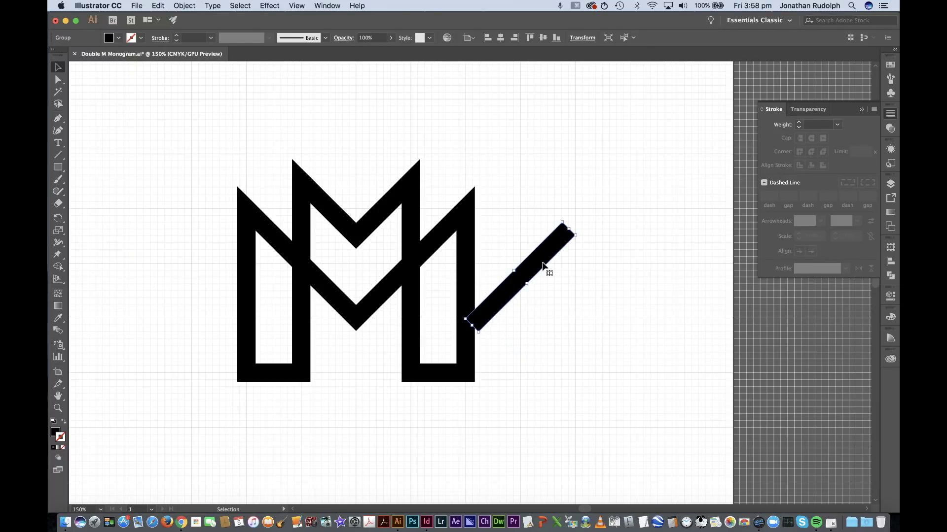
left_click_drag(542, 267, 427, 287)
- Zoom in on the crossing bar, toggle grid snapping and switch to Outline view
key("super+equal")
key("super+equal")
key("super+equal")
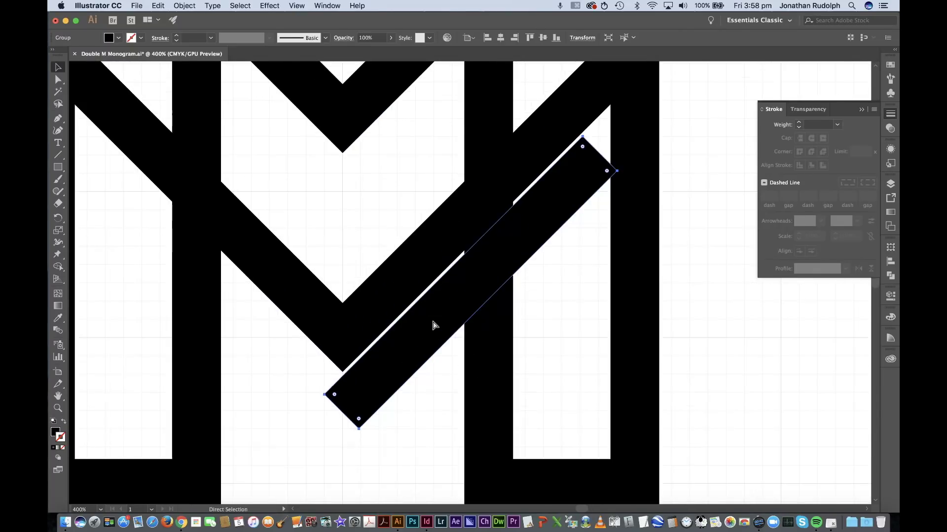
key("super+equal")
key("super")
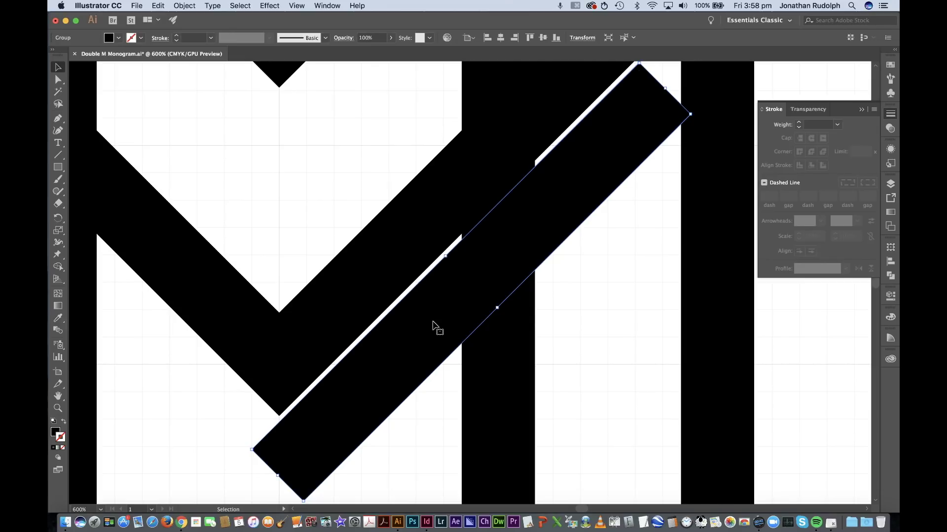
key("a")
key("shift+super+apostrophe")
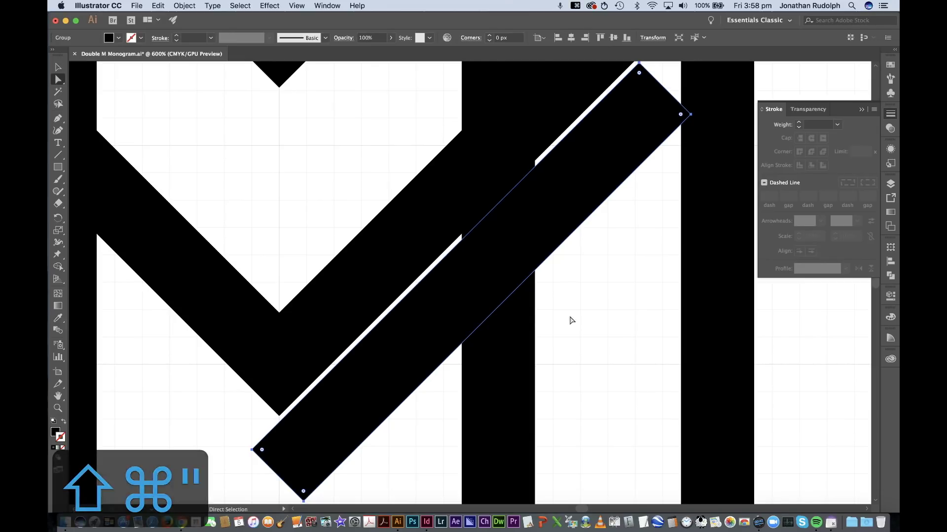
left_click_drag(611, 294, 562, 348)
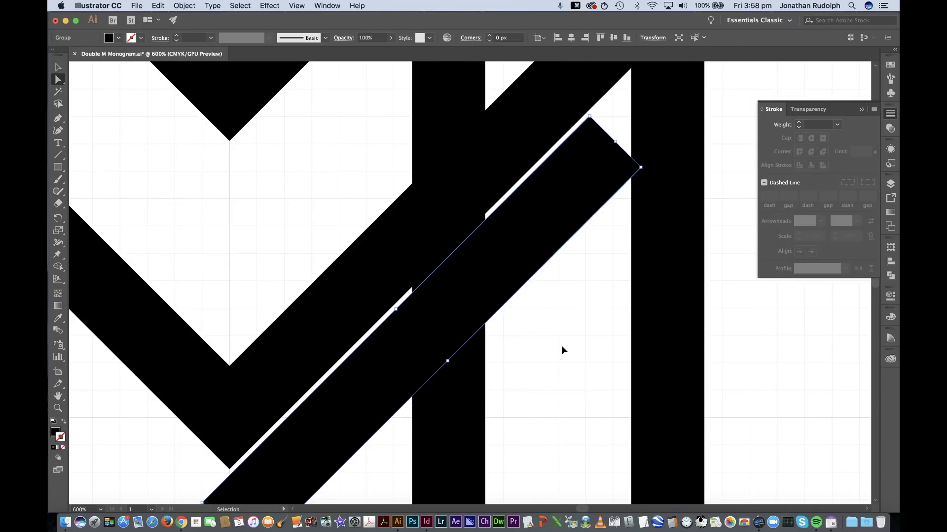
key("super+y")
- Slide the diagonal bar until its upper edge sits flush against the M's diagonal
key("super+equal")
key("super+equal")
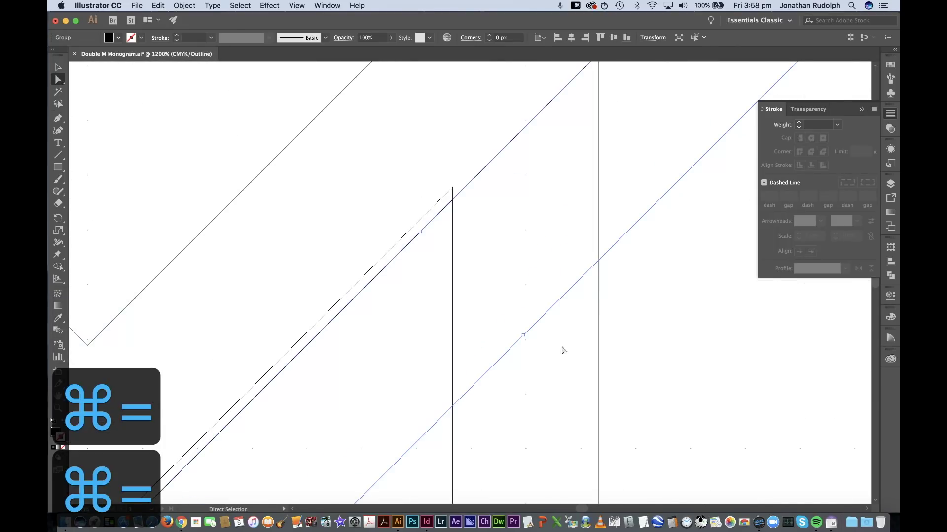
key("super+minus")
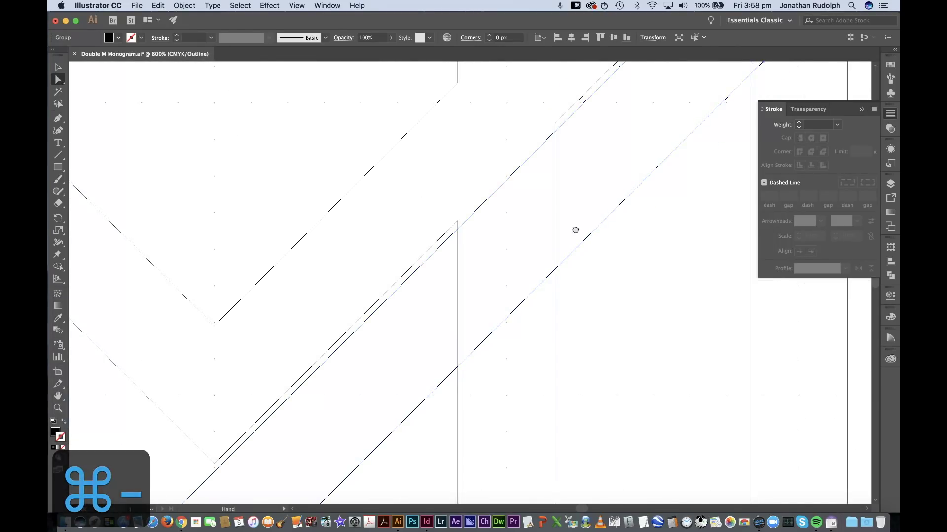
left_click_drag(575, 230, 554, 291)
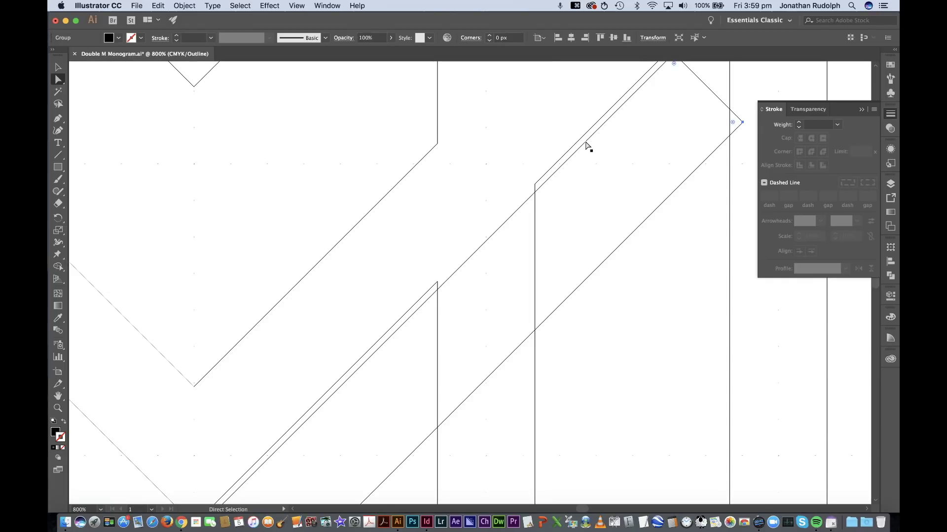
key("v")
left_click_drag(566, 151, 557, 156)
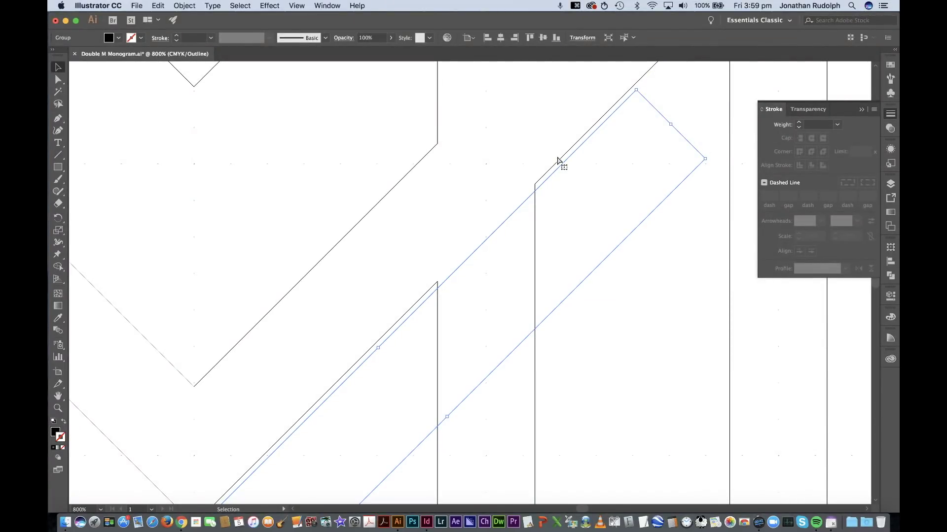
key("shift+super+apostrophe")
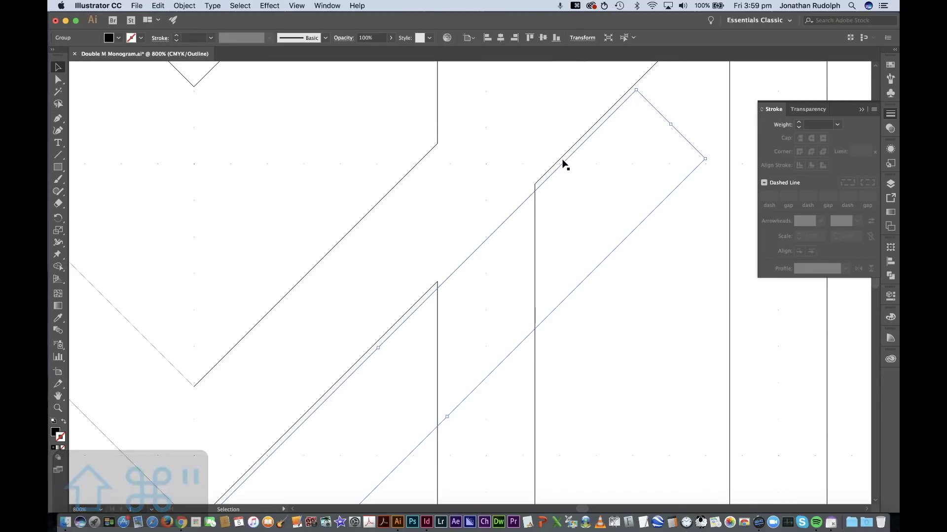
left_click_drag(556, 162, 556, 163)
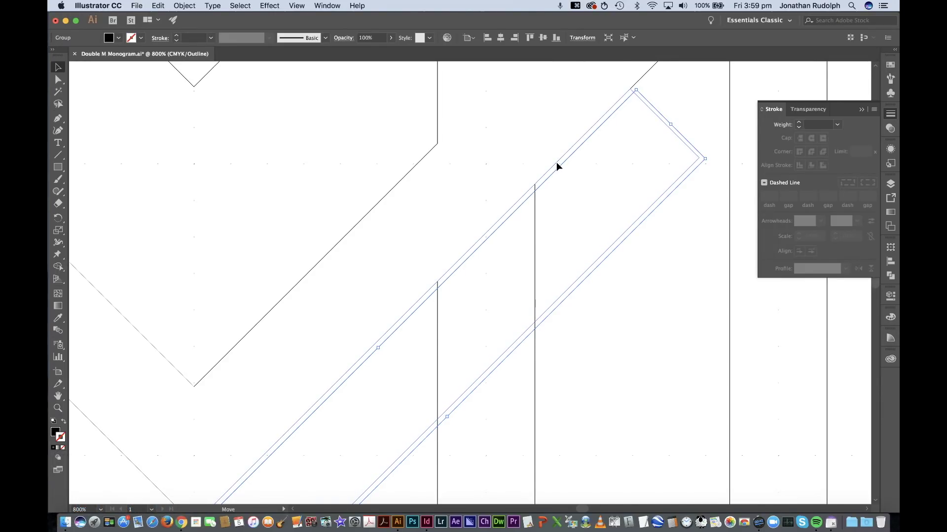
left_click(682, 275)
- Toggle Smart Guides from the View menu, zoom out and reselect the diagonal bar
left_click(273, 10)
mouse_move(297, 6)
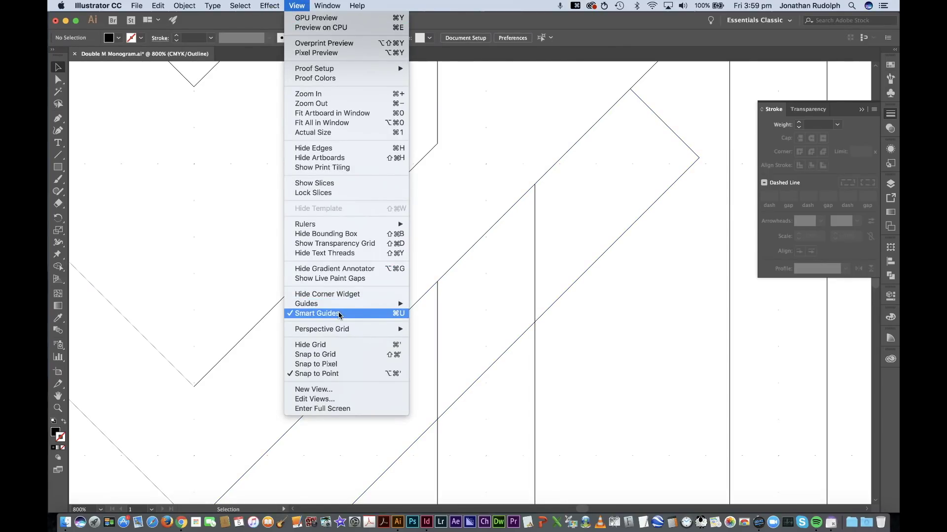
left_click(619, 360)
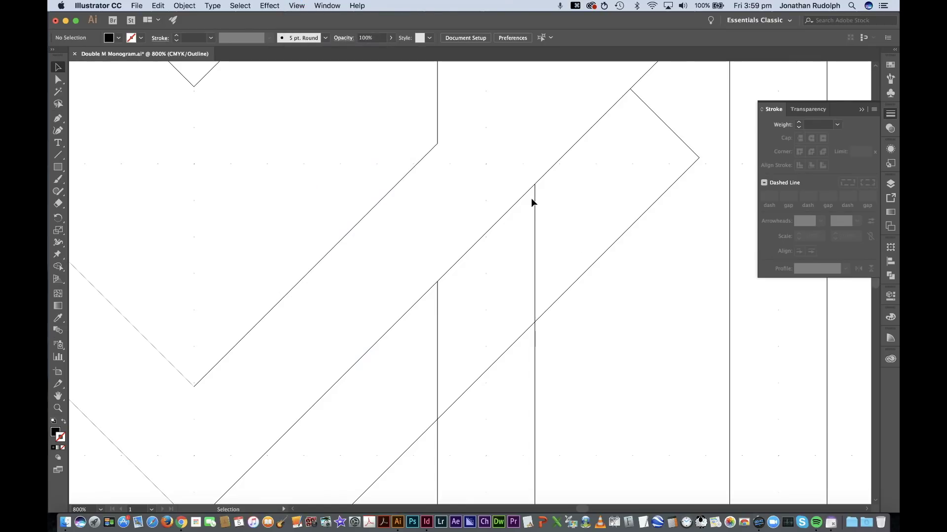
key("super+minus")
key("super+minus")
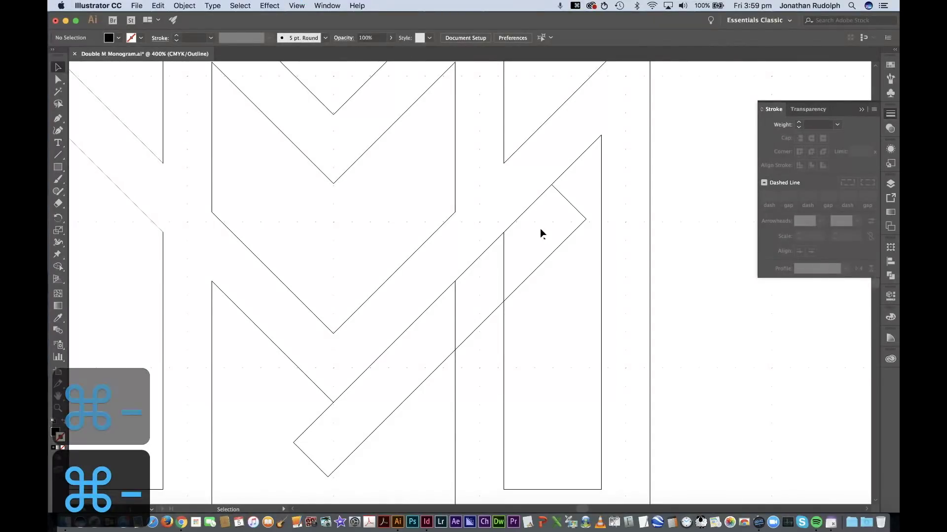
scroll(518, 274, "up", 2)
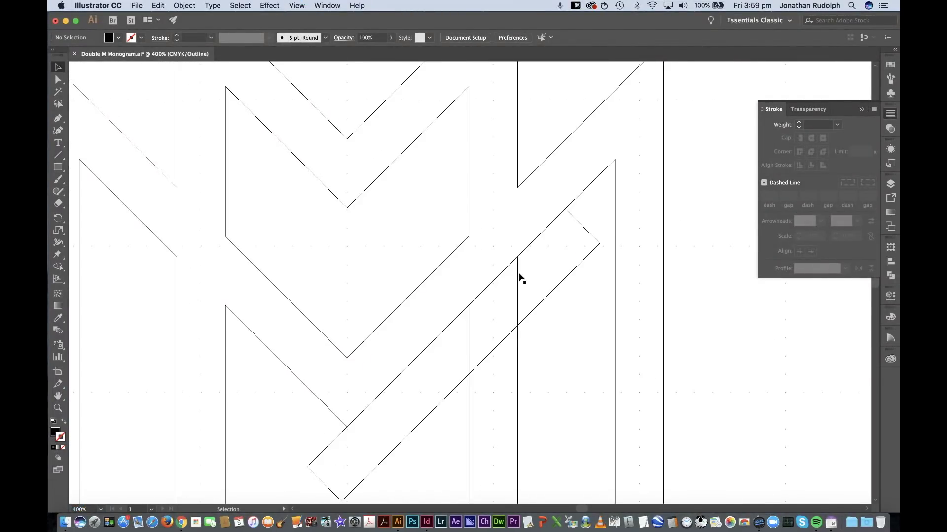
left_click(544, 302)
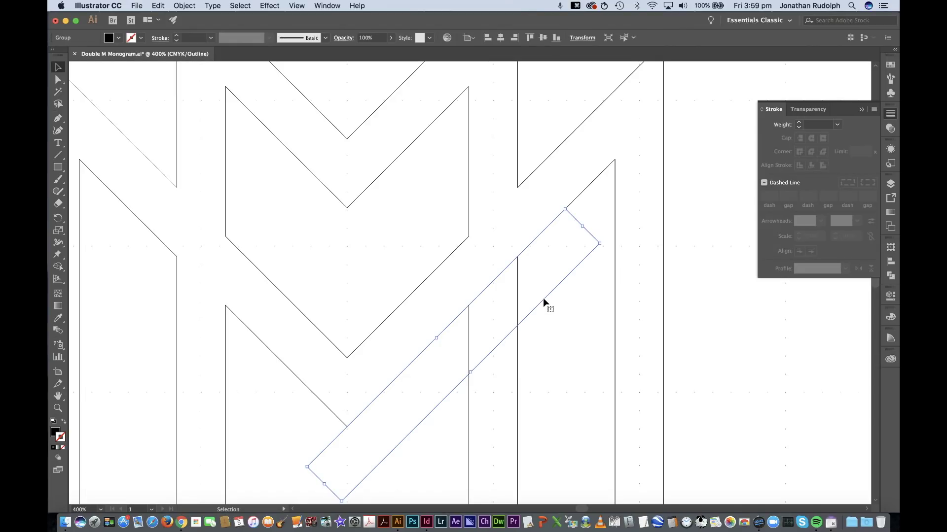
- Option-drag a copy of the diagonal bar and place it parallel above the original
key("a")
left_click_drag(543, 298, 504, 185)
key("super+z")
left_click_drag(565, 284, 487, 248)
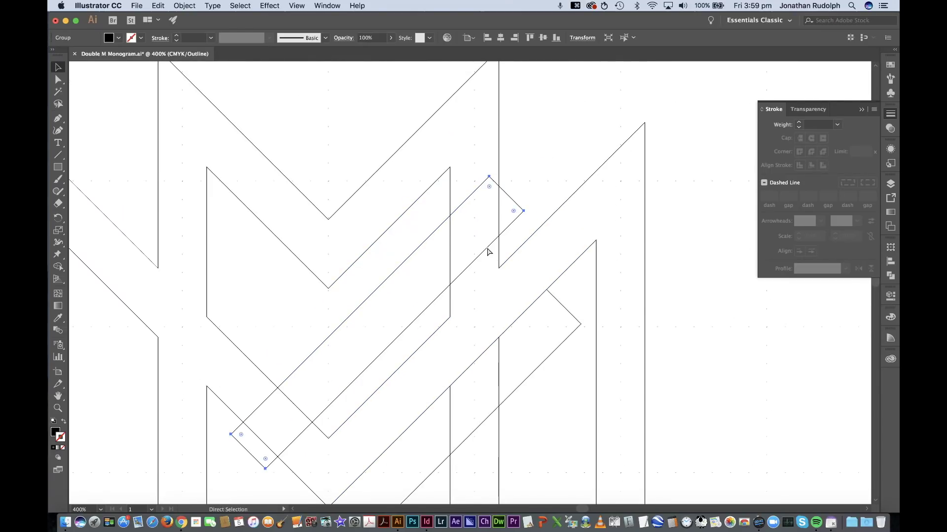
key("super+equal")
scroll(490, 280, "right", 5)
scroll(490, 279, "up", 2)
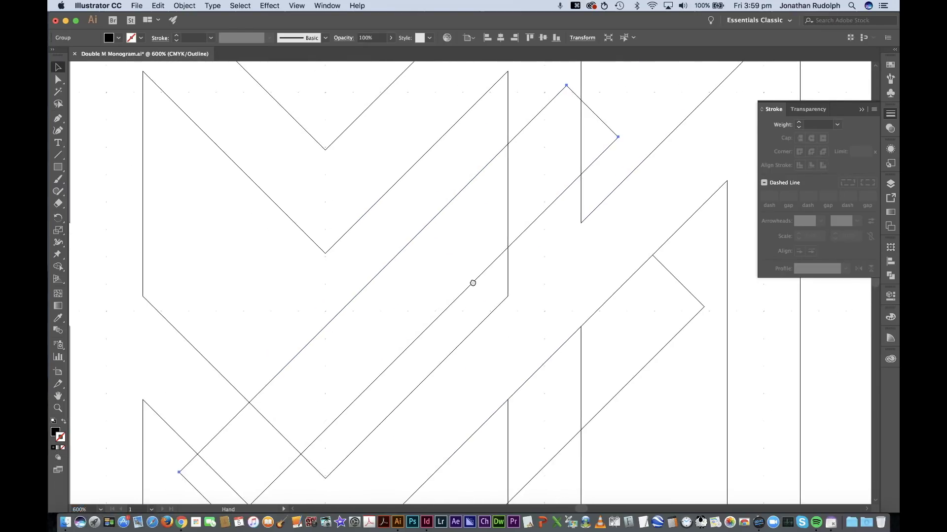
left_click_drag(464, 273, 577, 186)
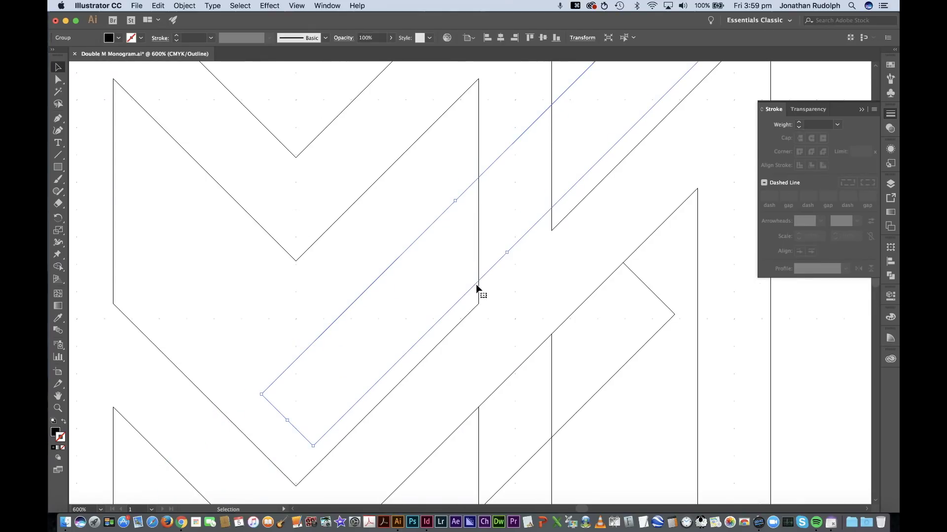
left_click_drag(463, 296, 467, 315)
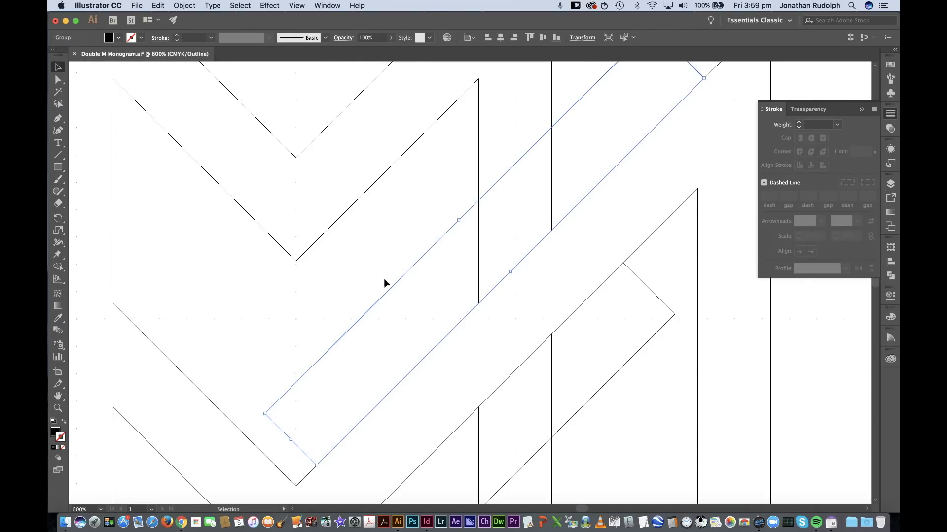
left_click(371, 270)
key("super+minus")
key("super+minus")
key("super+minus")
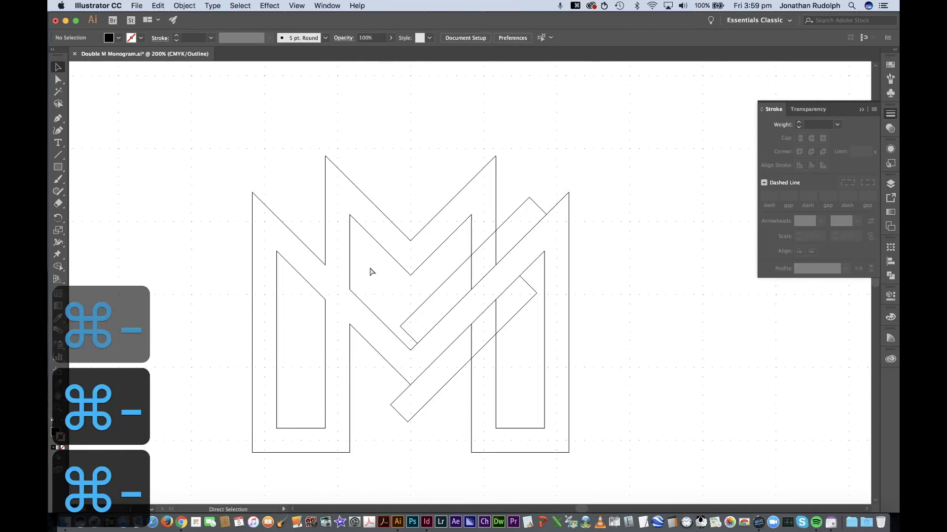
- Copy the diagonal bar to the left and rotate the copy upright
key("super+y")
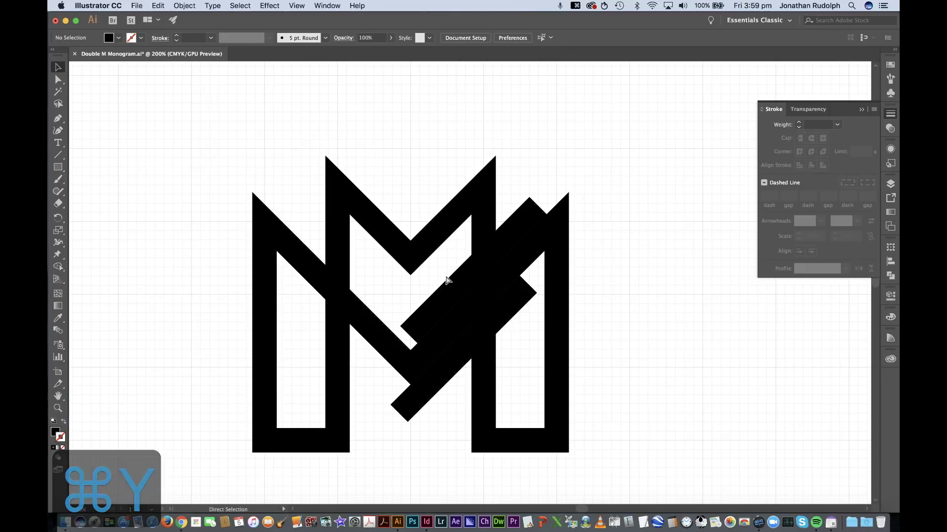
key("super+y")
key("super+y")
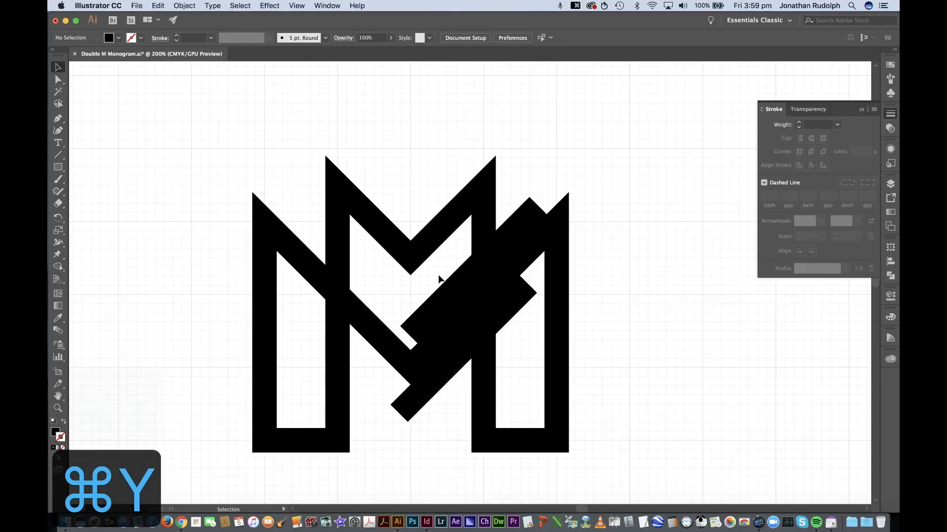
left_click_drag(439, 278, 490, 295)
left_click(506, 325)
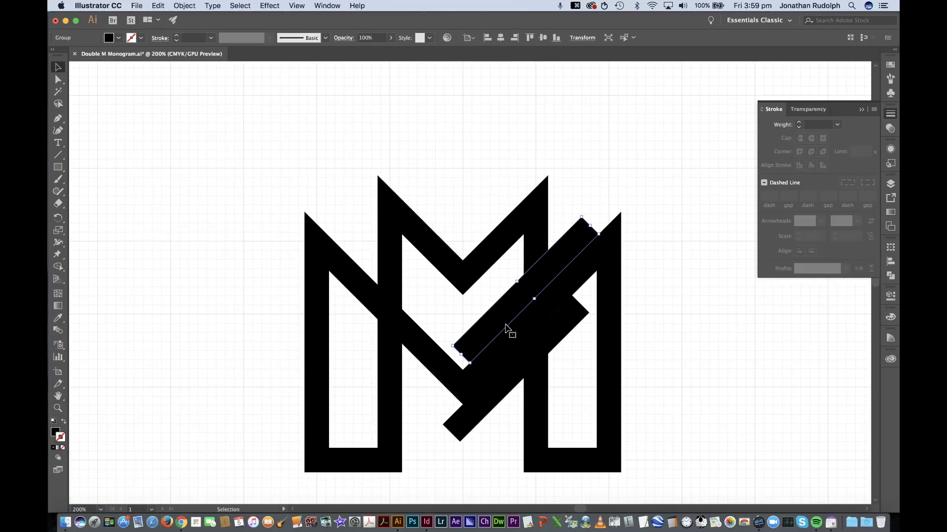
left_click_drag(506, 328, 396, 343)
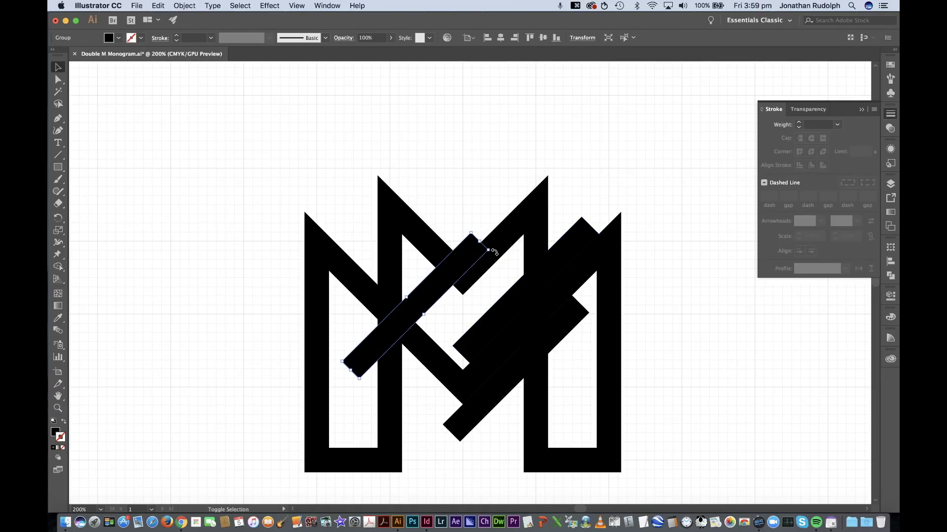
left_click_drag(494, 252, 461, 301)
- Shorten the upright bar by dragging its top end down
key("super+equal")
key("super+equal")
scroll(465, 266, "up", 3)
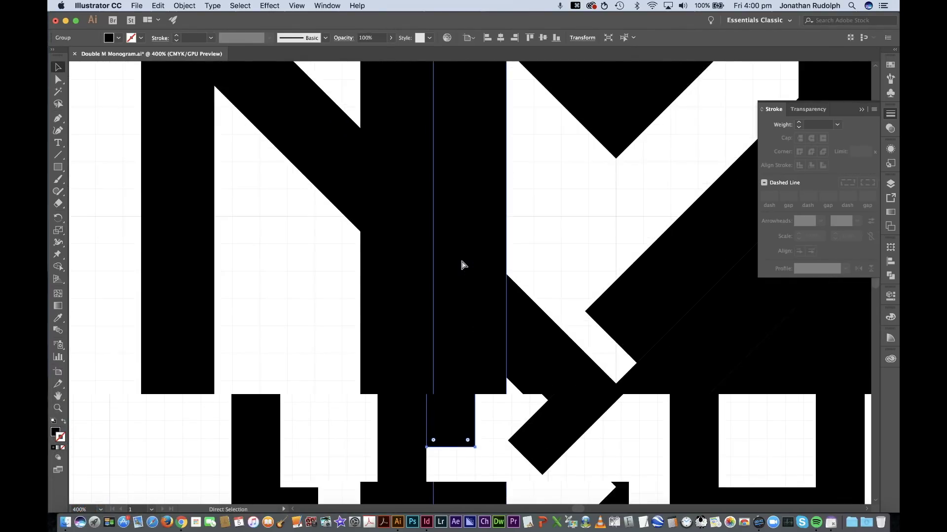
key("super+equal")
key("super+y")
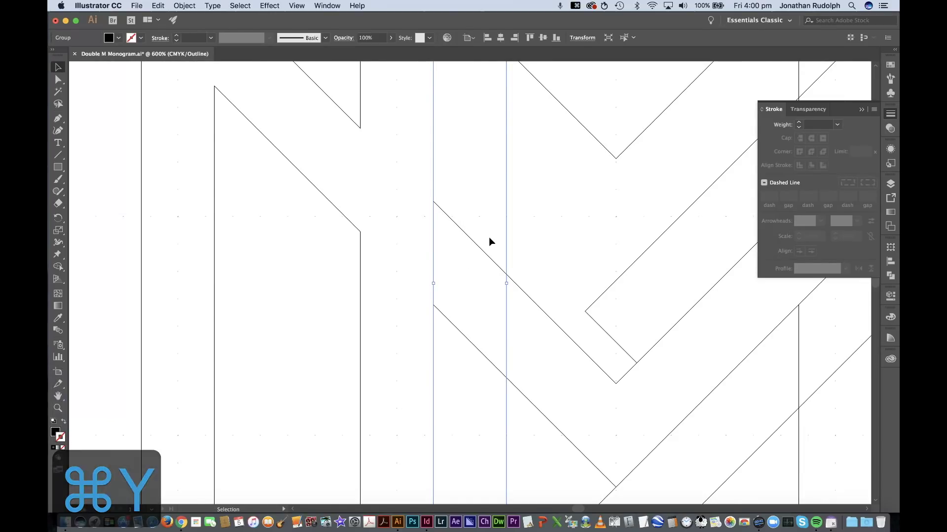
key("super+minus")
key("super+minus")
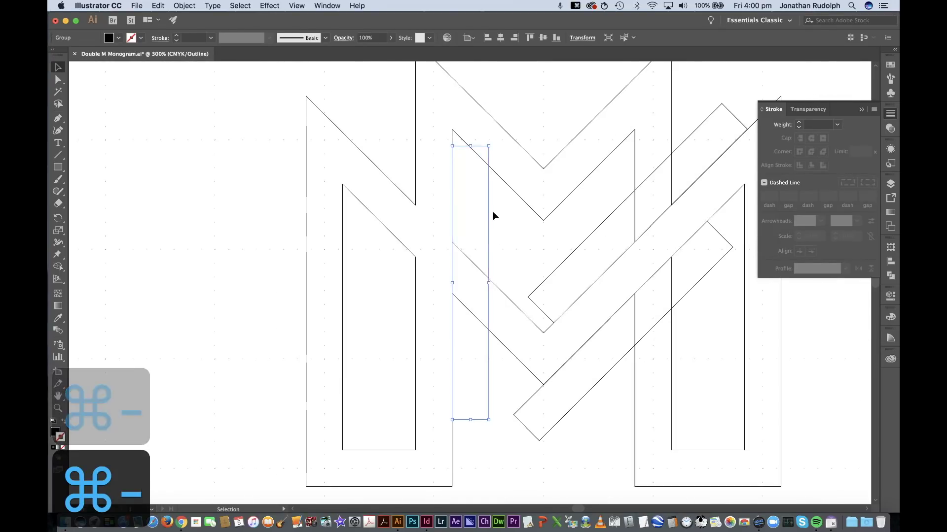
left_click_drag(471, 146, 473, 209)
- Duplicate the short upright bar to its left, then zoom out to the whole monogram
left_click_drag(489, 240, 415, 203)
left_click(471, 197)
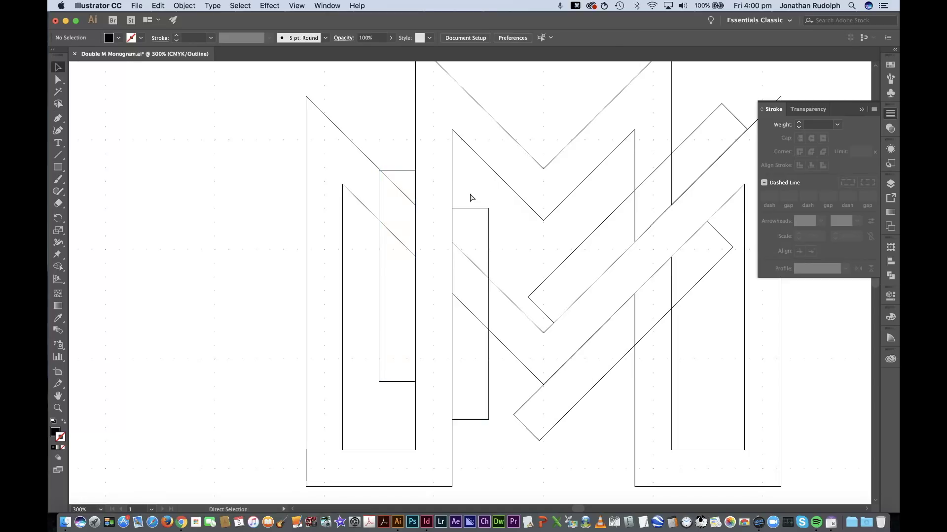
key("super+equal")
key("super+equal")
key("super+equal")
key("super+equal")
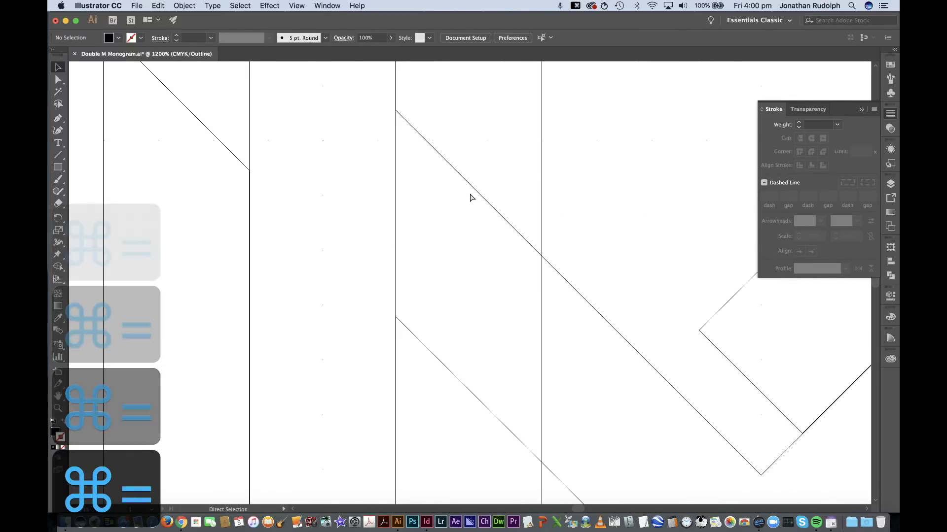
key("super+minus")
key("super+minus")
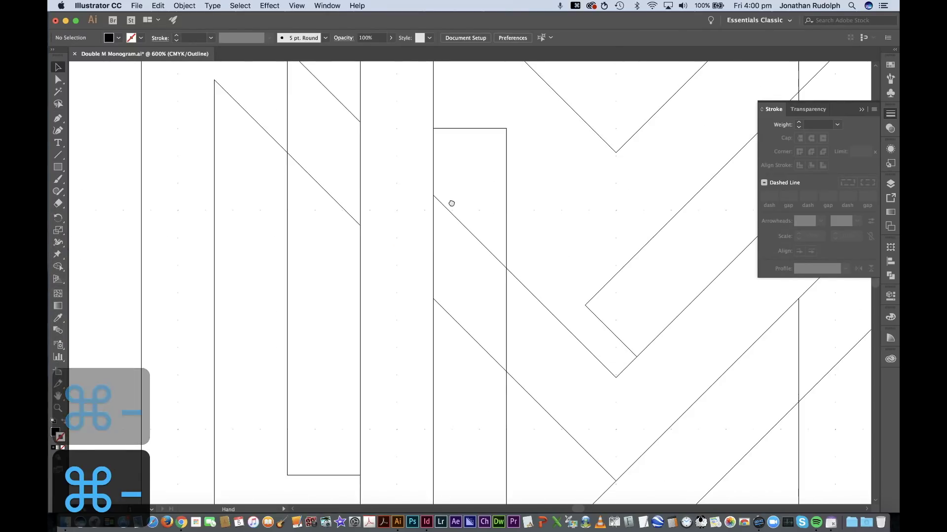
key("super+minus")
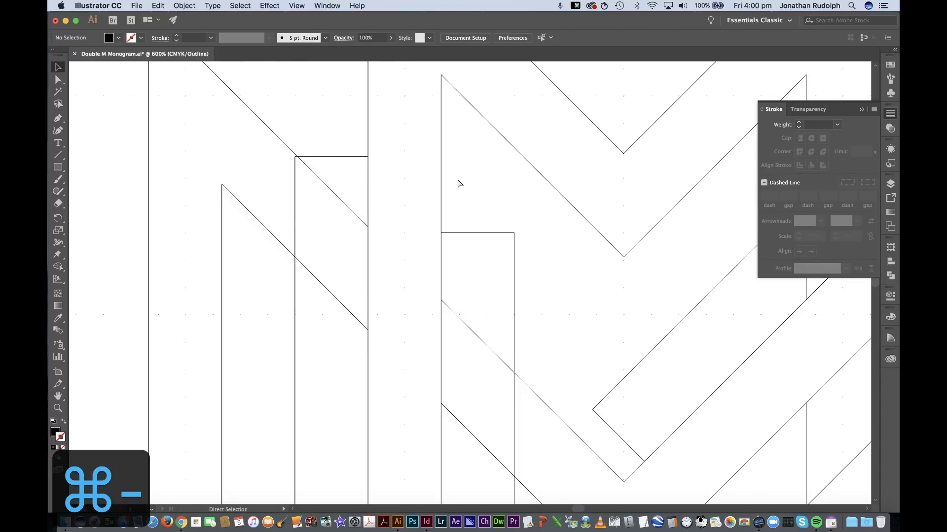
key("super+minus")
key("super+minus")
key("super+minus")
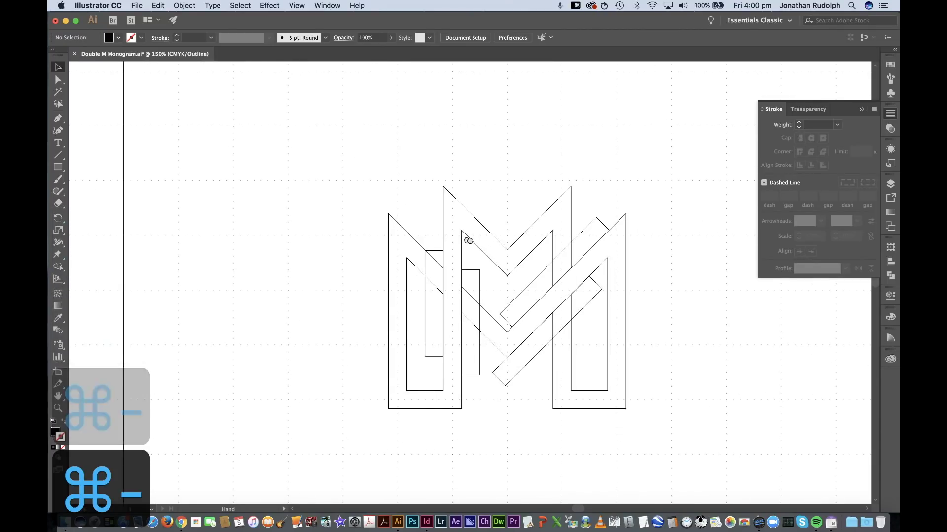
left_click_drag(467, 238, 430, 240)
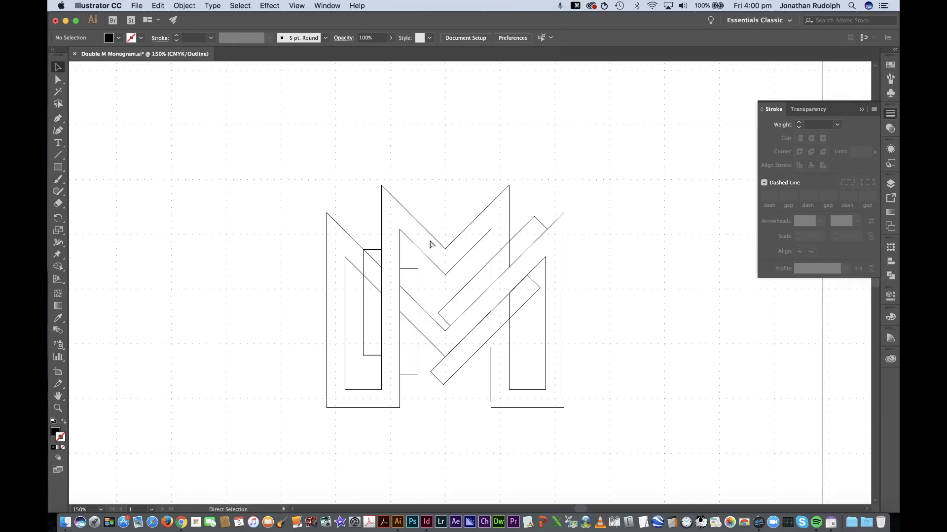
- Flip between Outline and Preview with ⌘Y several times, then select all the artwork
key("super+y")
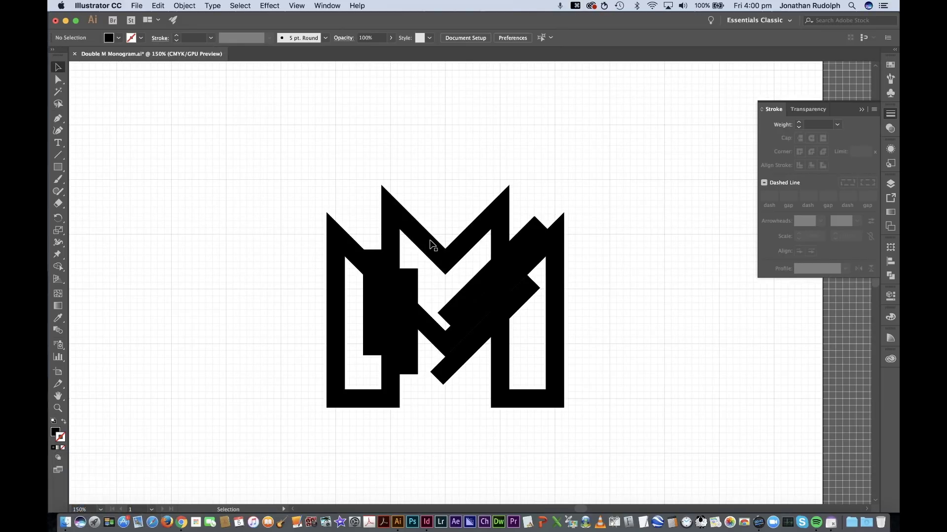
key("super+y")
key("super+y")
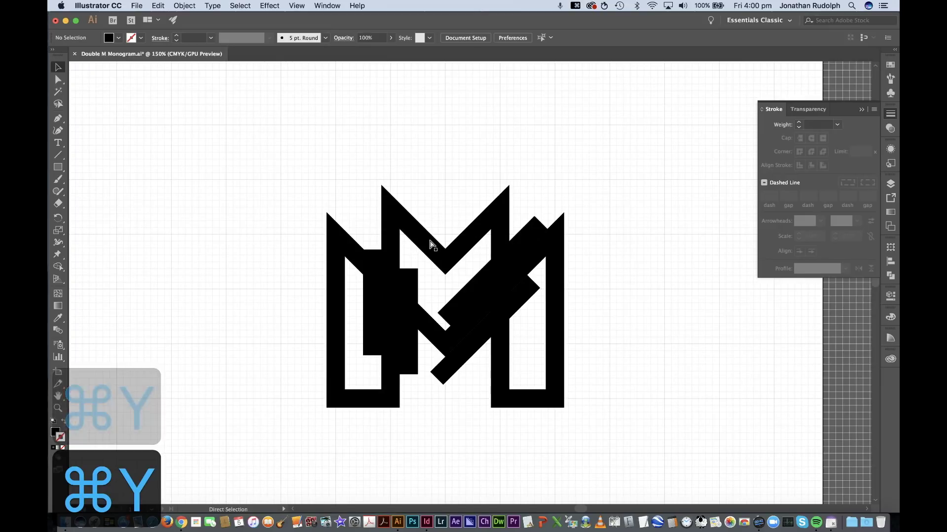
key("super+y")
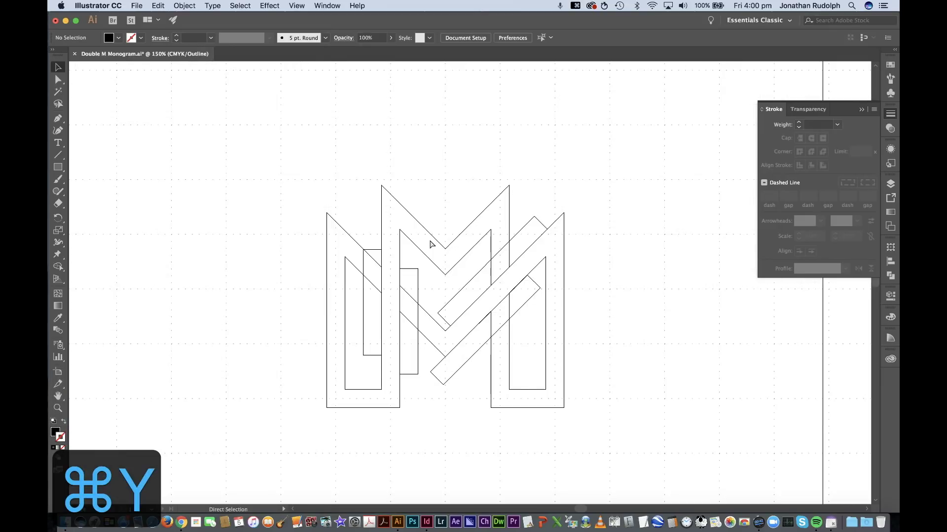
key("super+y")
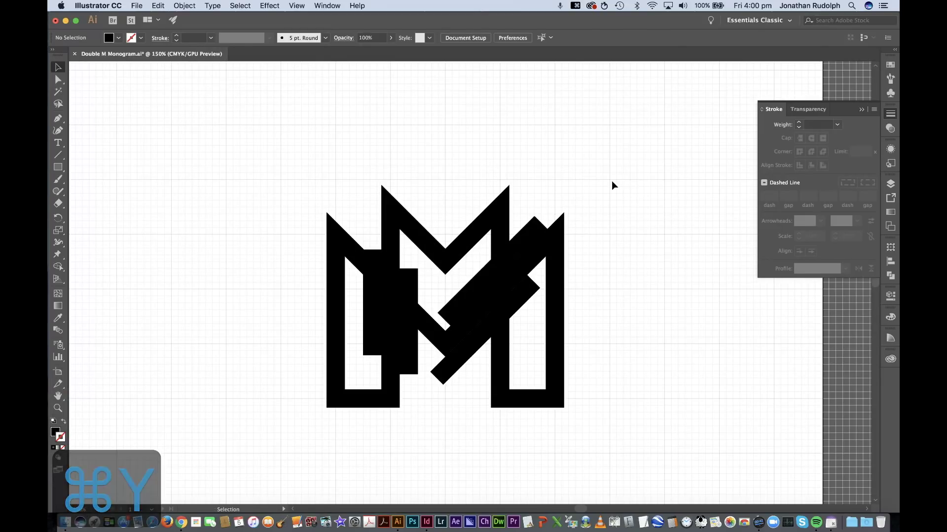
key("super+a")
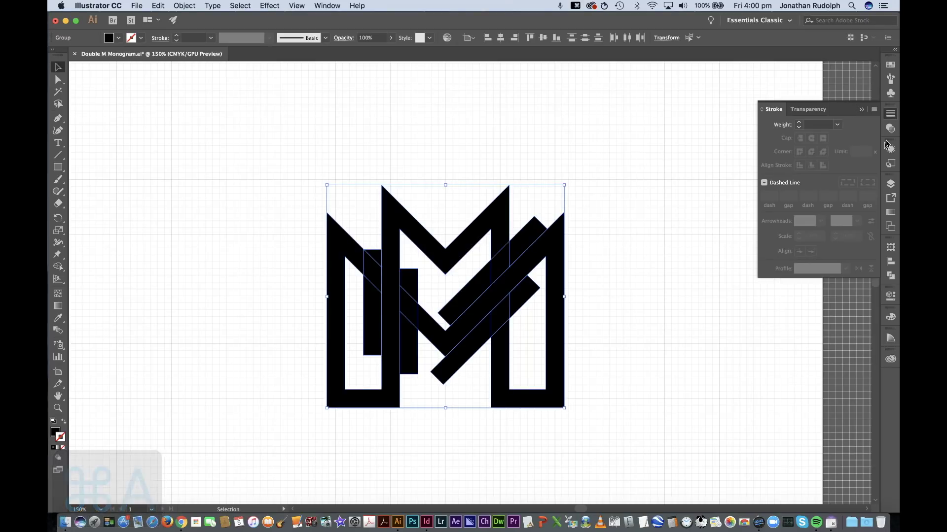
- Review the Pathfinder Options dialog and confirm it with OK, leaving settings unchanged
left_click(890, 183)
left_click(874, 180)
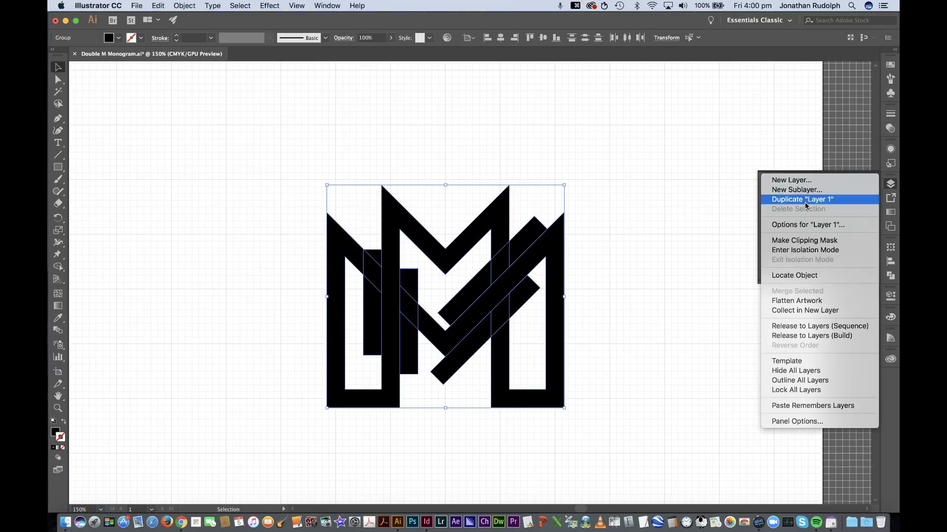
left_click(725, 249)
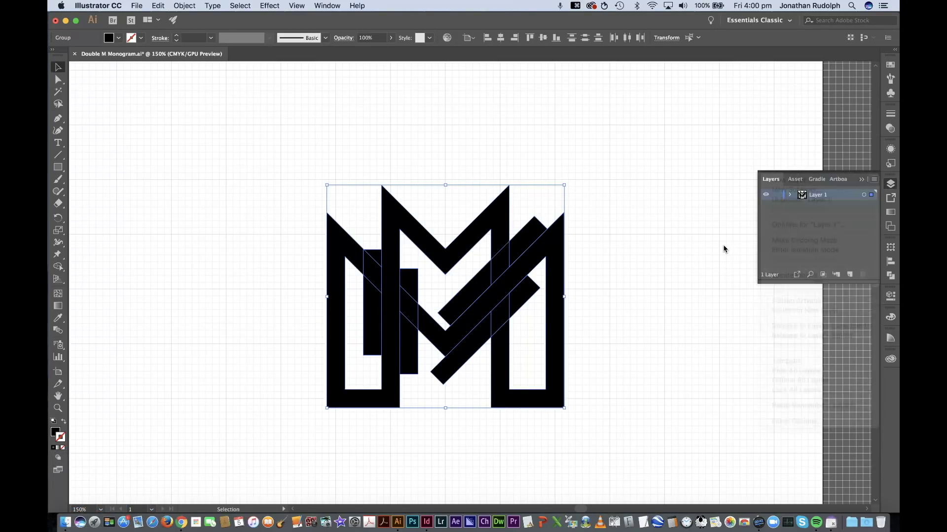
left_click(890, 276)
left_click(874, 242)
left_click(846, 269)
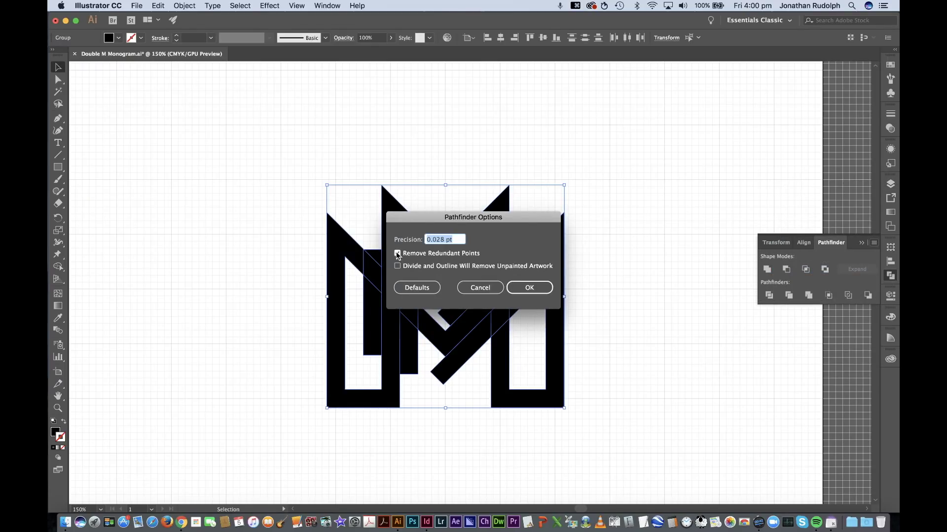
left_click(529, 287)
- Select all the monogram artwork with the Shape Builder tool ready
left_click(641, 305)
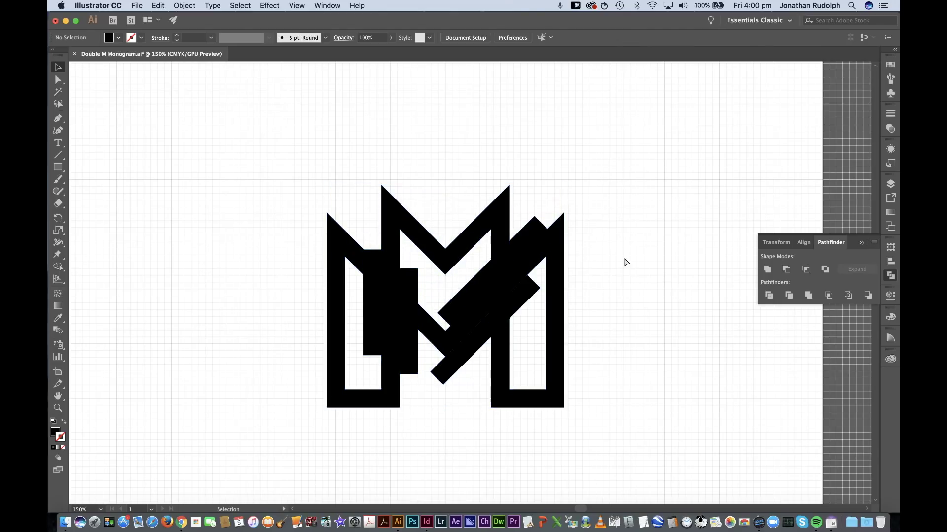
key("super+a")
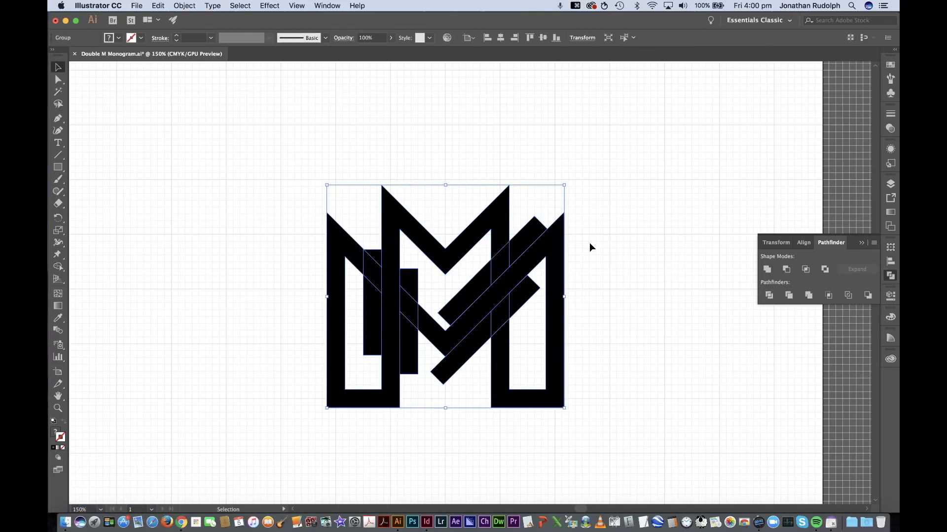
key("super+a")
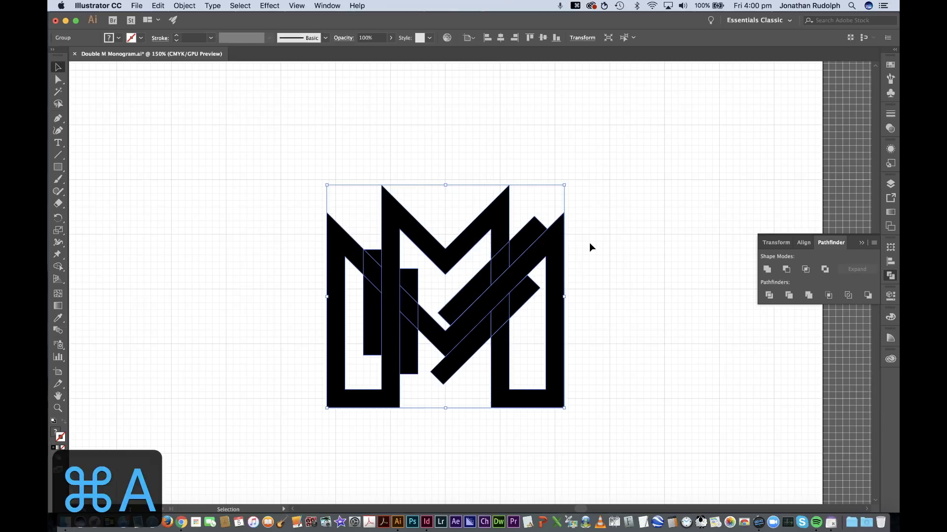
key("shift+m")
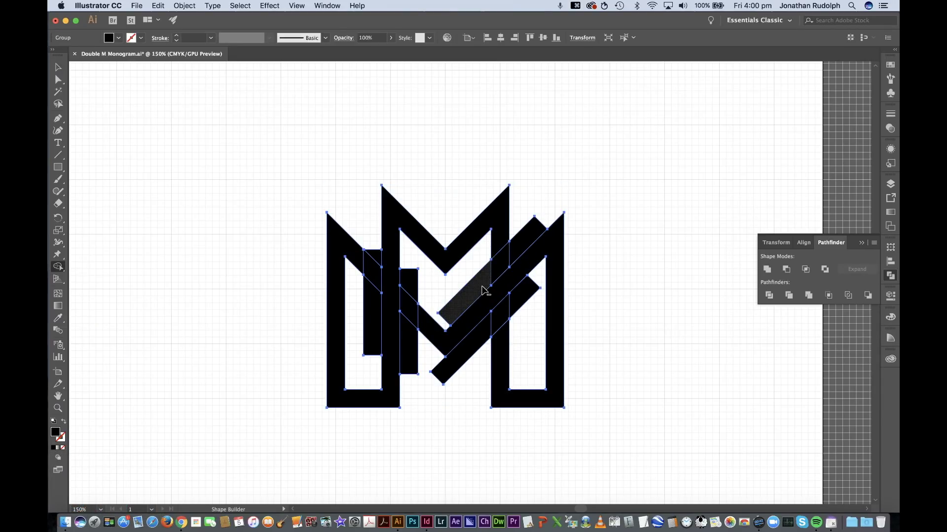
- Delete the upper and lower diagonal bar overlaps, the inner V region, and both small vertical bars
left_click_drag(483, 290, 519, 245)
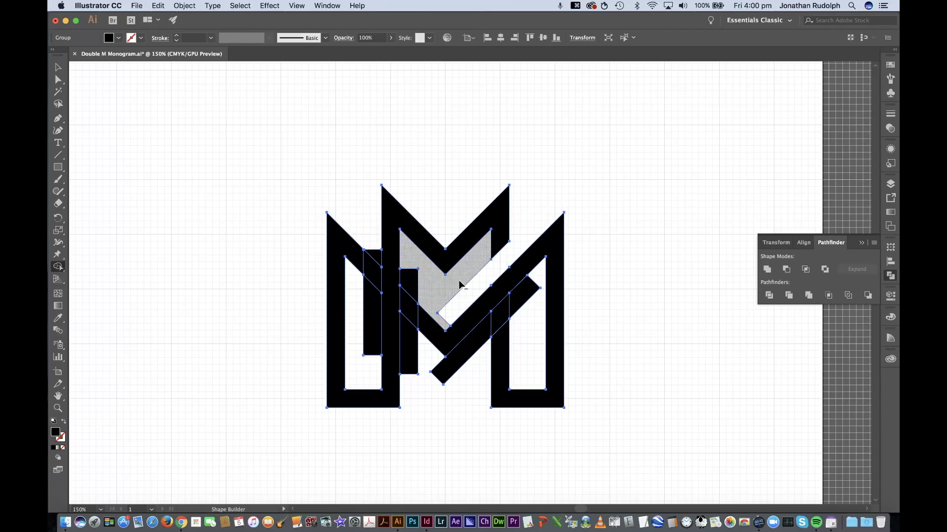
left_click(478, 291, "alt")
mouse_move(472, 348)
left_mouse_down()
mouse_move(519, 303)
mouse_move(529, 328)
left_mouse_up()
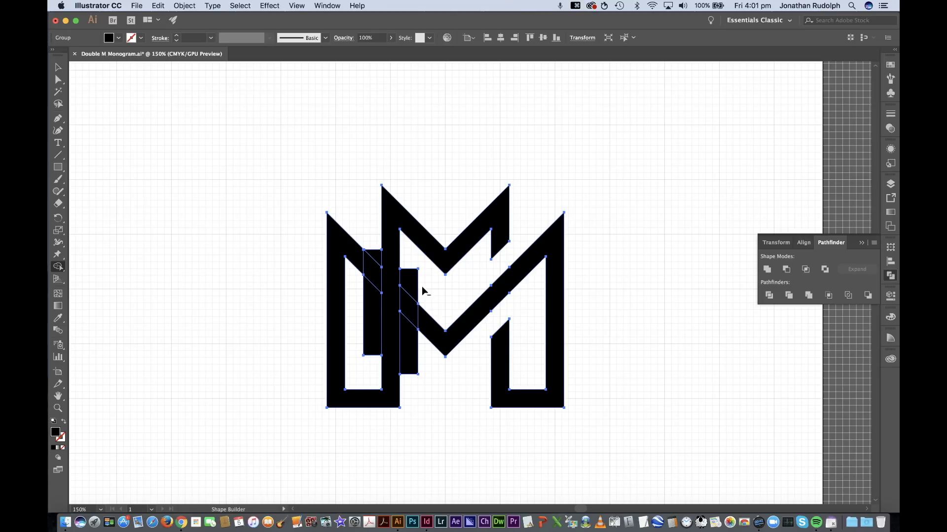
left_click_drag(409, 262, 408, 340)
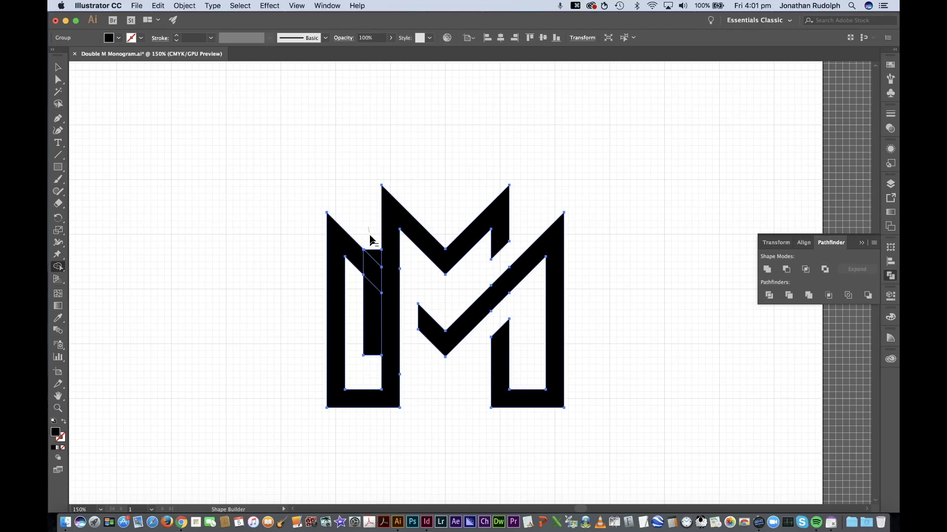
left_click_drag(371, 240, 368, 364)
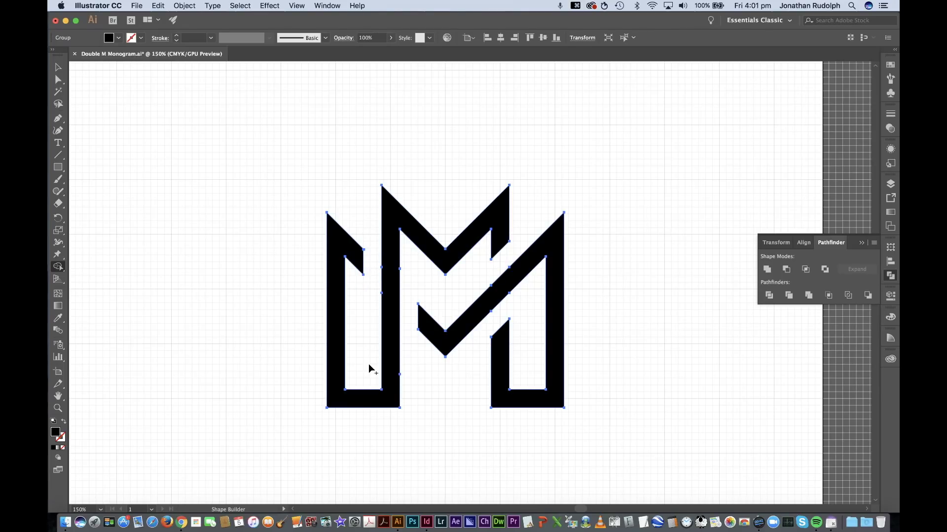
- Hide the grid and zoom out to 66.67% so the whole artboard is visible
key("v")
key("a")
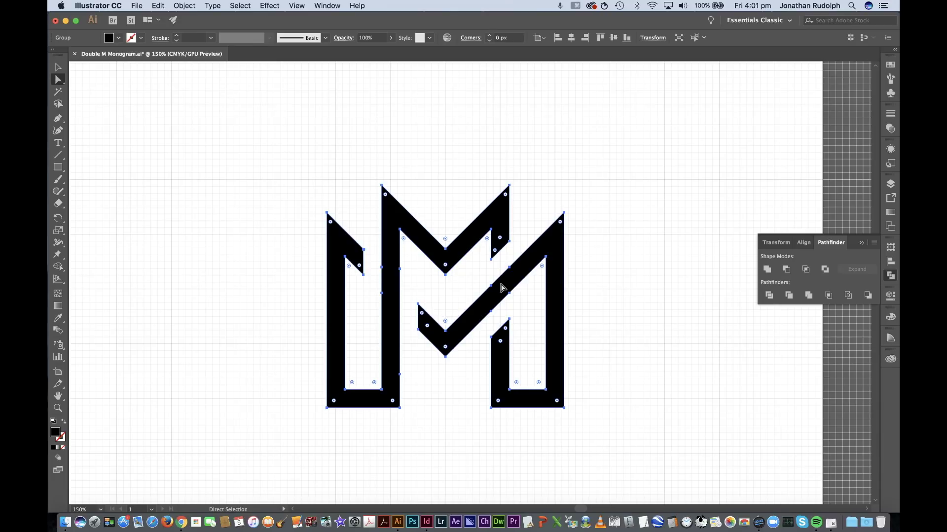
left_click(632, 270)
key("super+minus")
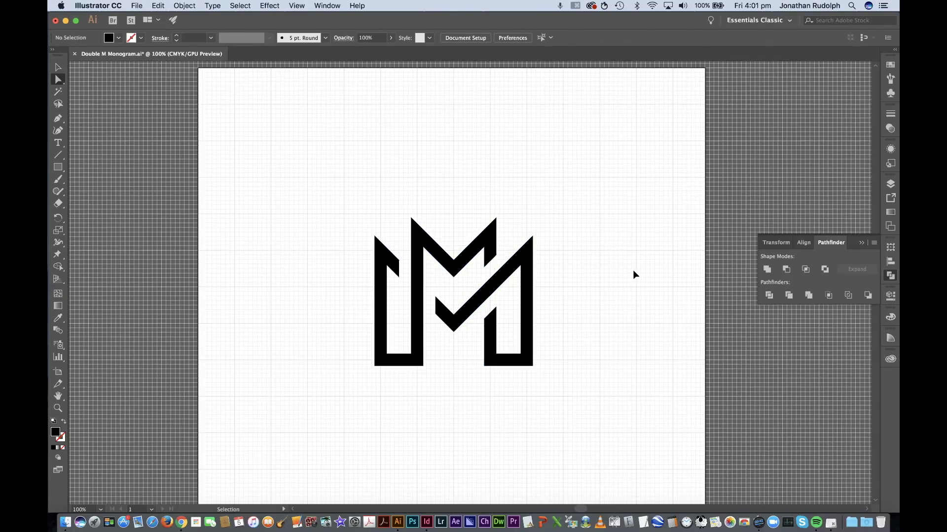
key("super+apostrophe")
key("space")
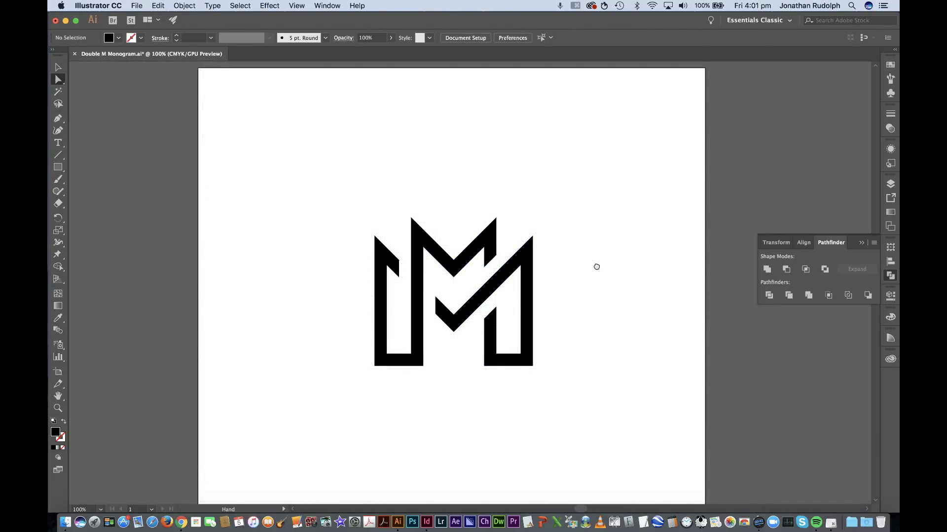
mouse_move(596, 266)
left_mouse_down()
mouse_move(595, 281)
mouse_move(583, 279)
left_mouse_up()
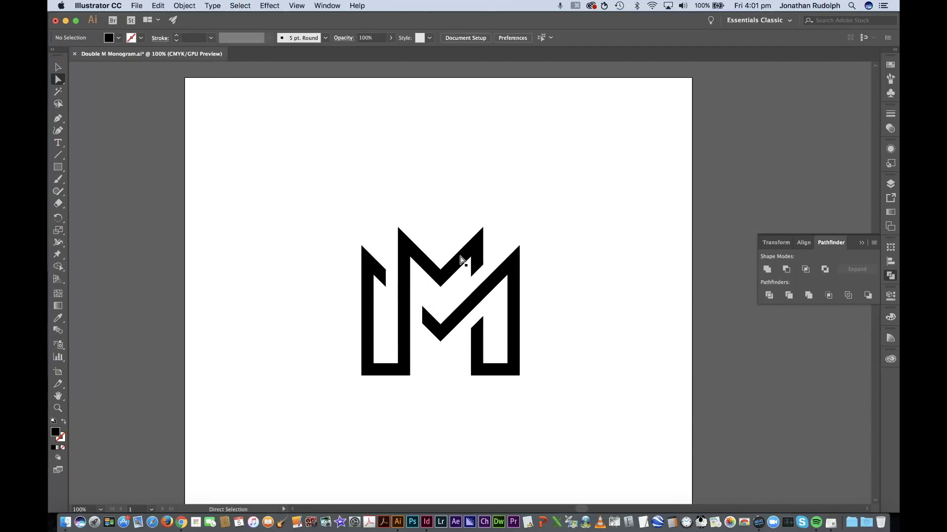
key("super+minus")
key("space")
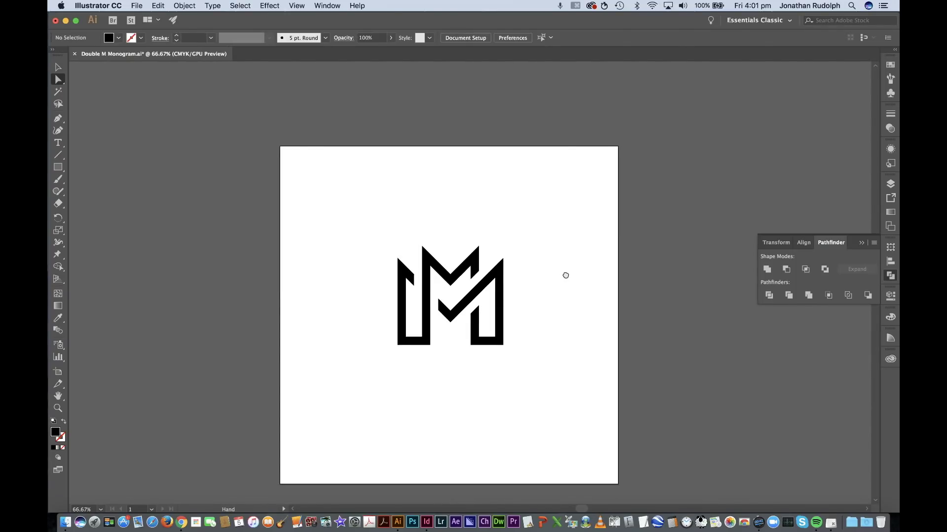
left_click_drag(566, 275, 551, 289)
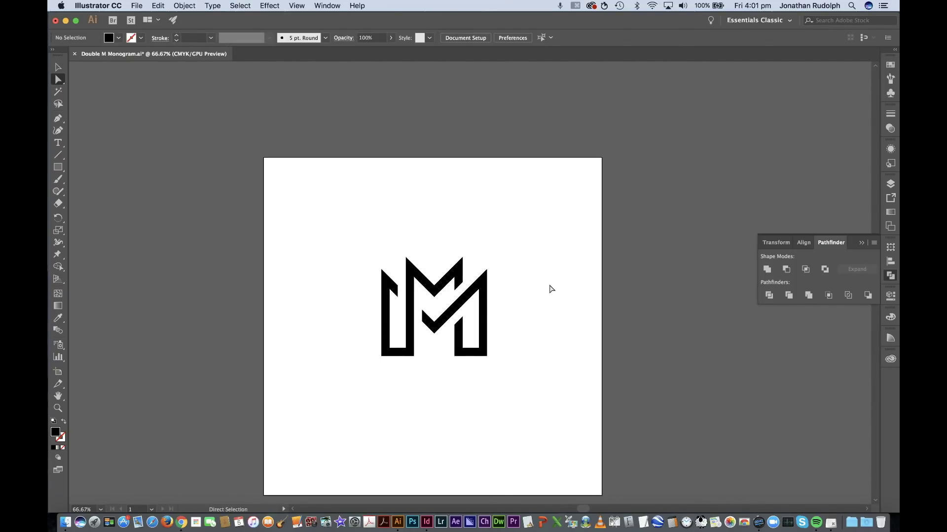
- Centre the monogram group vertically and horizontally on the artboard, then reselect it
key("v")
left_click(409, 313)
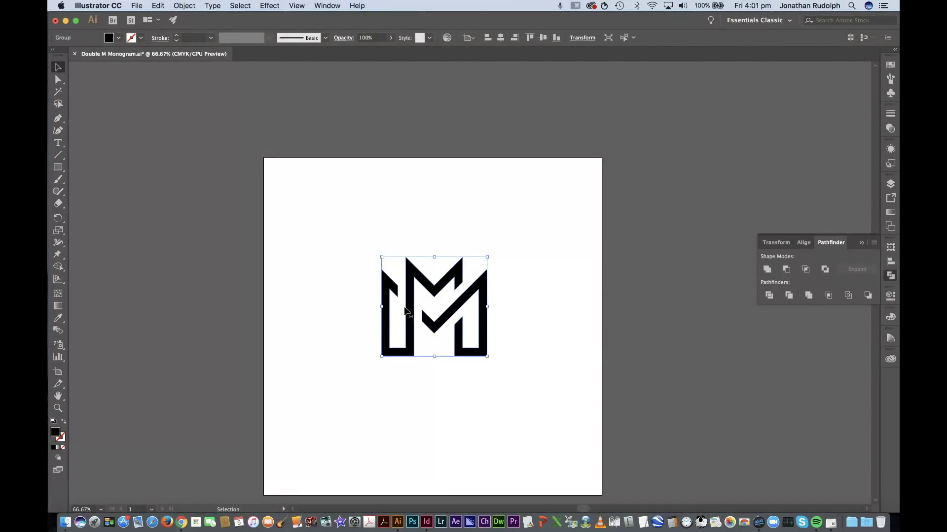
left_click(543, 37)
left_click(499, 37)
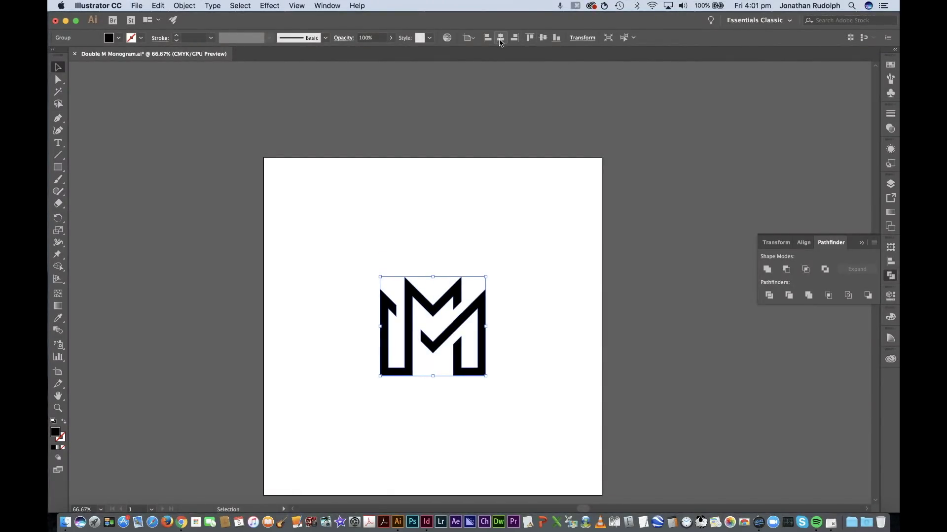
left_click(545, 193)
left_click_drag(544, 263, 393, 433)
left_click(890, 114)
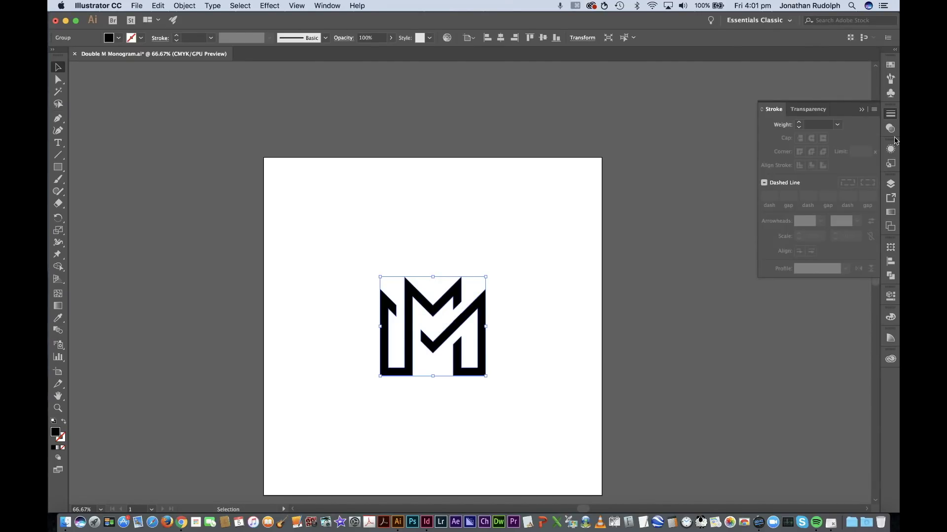
- Fill the monogram with a tan gold swatch and deselect to view it
left_click(890, 66)
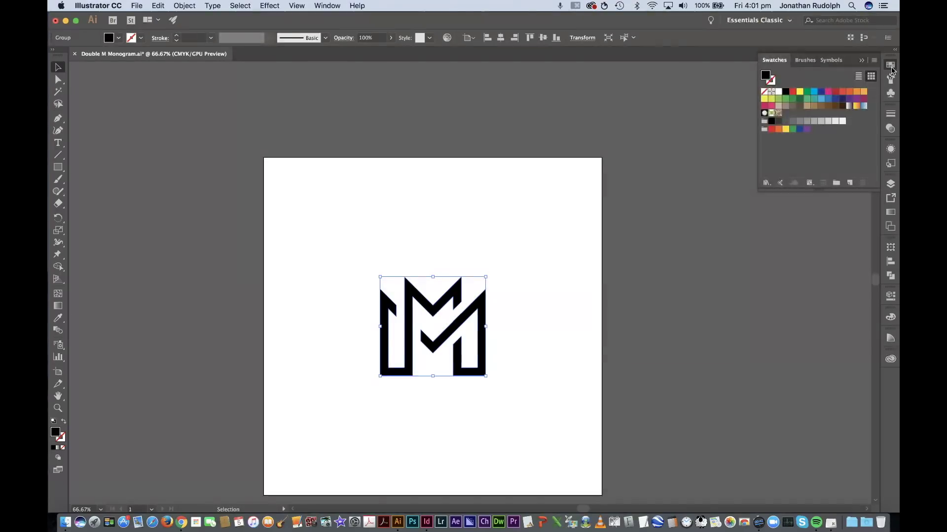
left_click(806, 106)
left_click(569, 213)
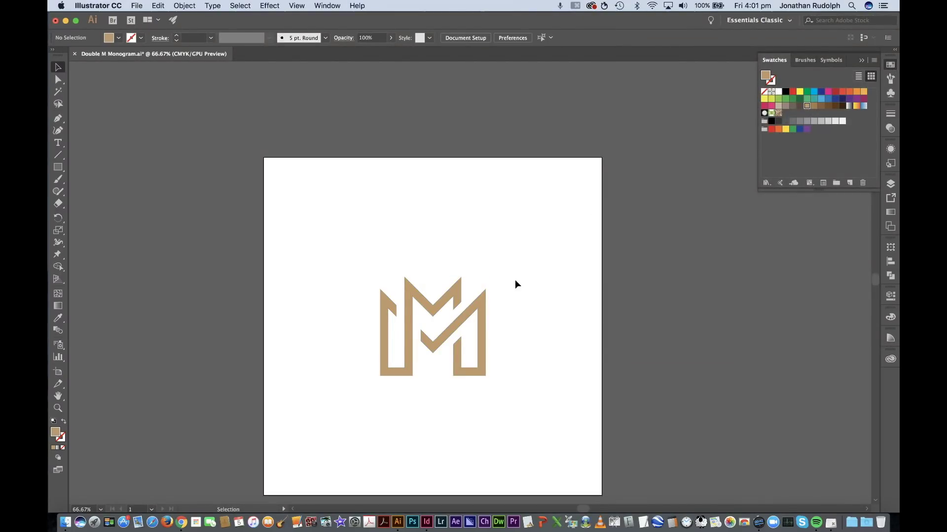
key("a")
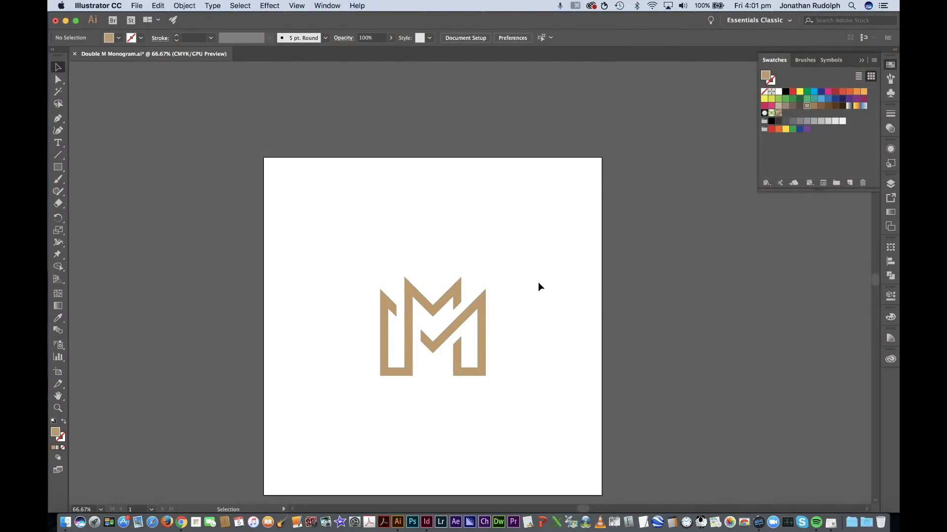